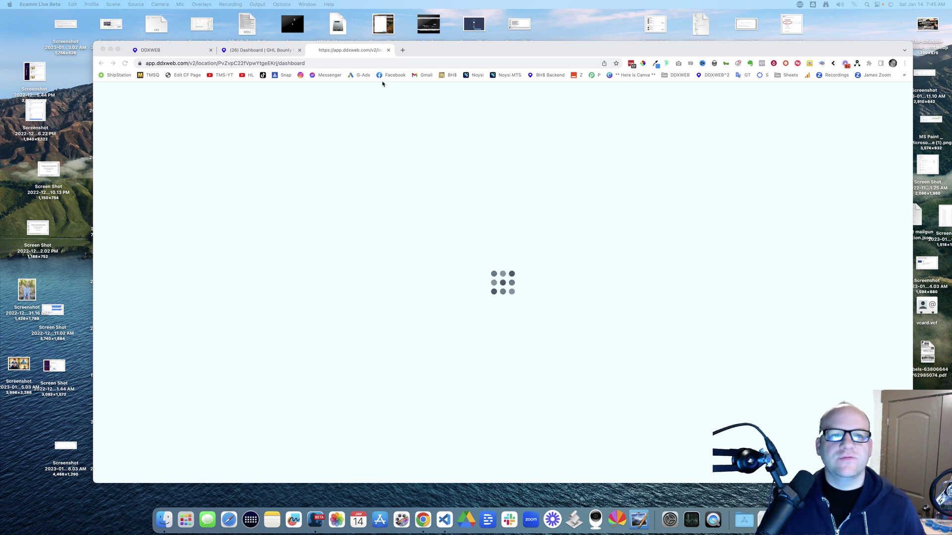
Step: Check the GHL Bounty Hunters account menu's list of users available to log in as
{"action": "left_click", "coordinate": [266, 52]}
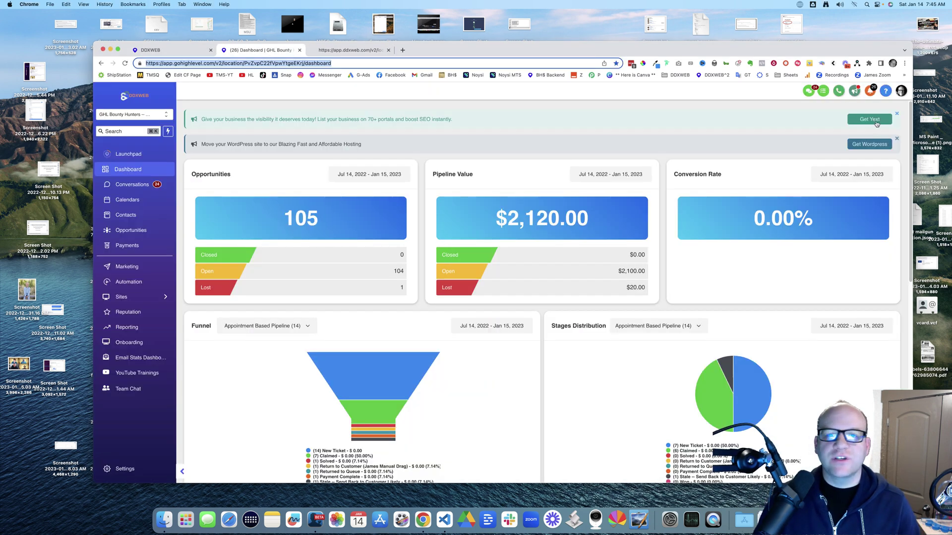
{"action": "left_click", "coordinate": [901, 92]}
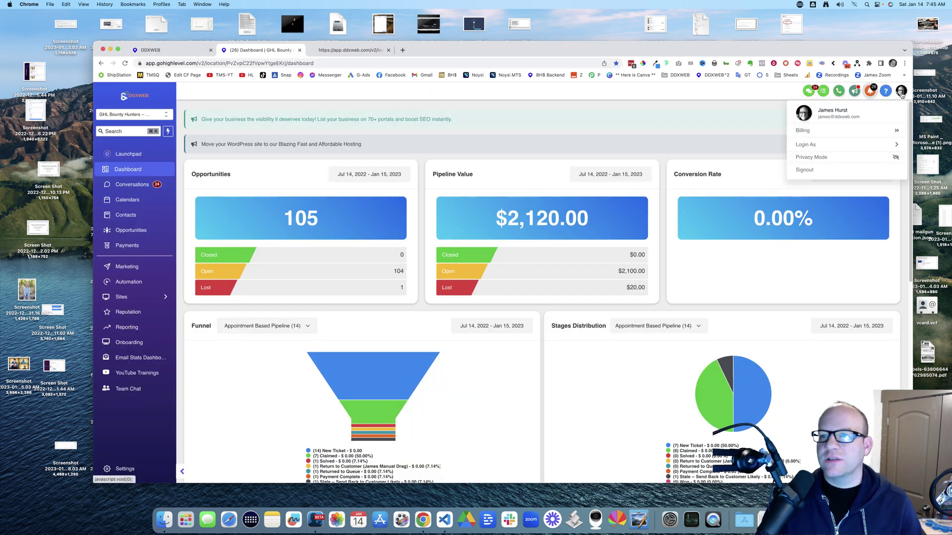
{"action": "left_click", "coordinate": [820, 148]}
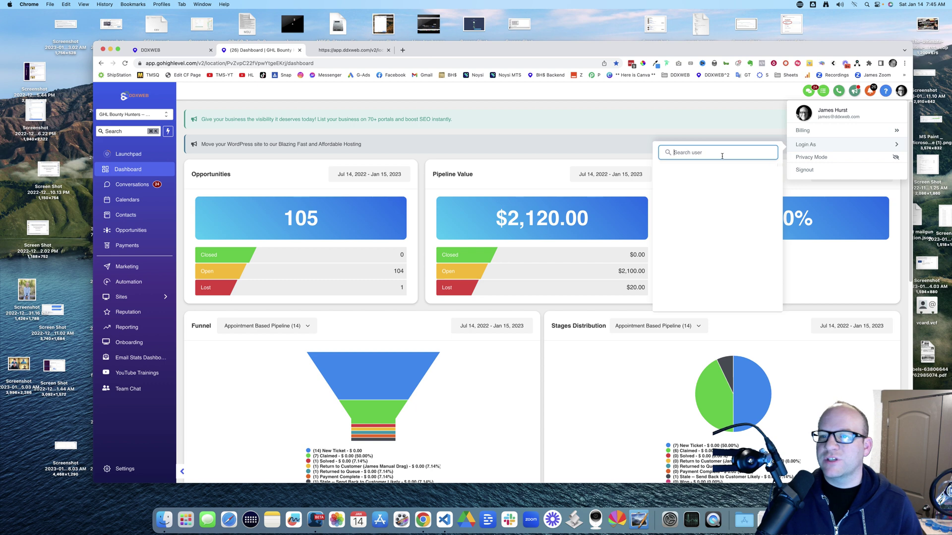
{"action": "left_click", "coordinate": [764, 123]}
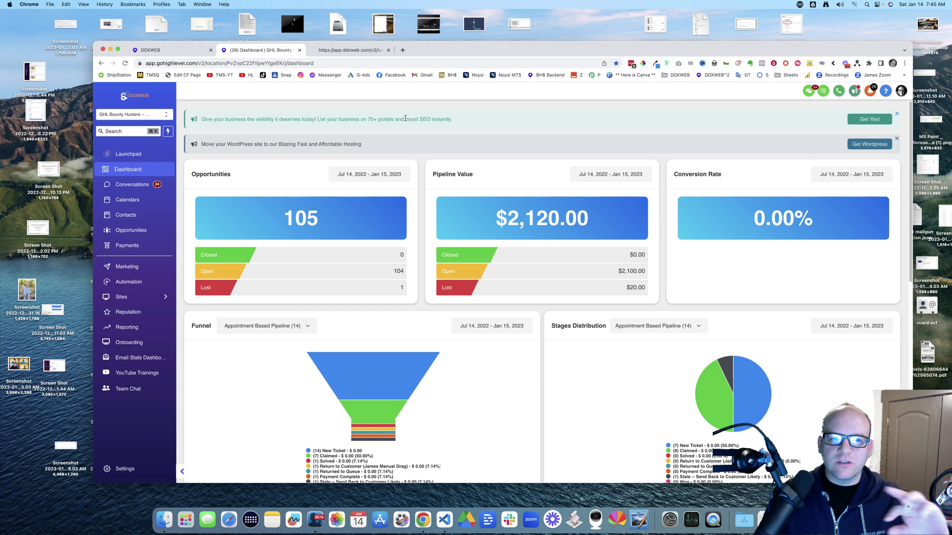
Step: Select the stuck white-label dashboard's address, then search Google for 'highlevel support' in a new tab
{"action": "left_click", "coordinate": [353, 50]}
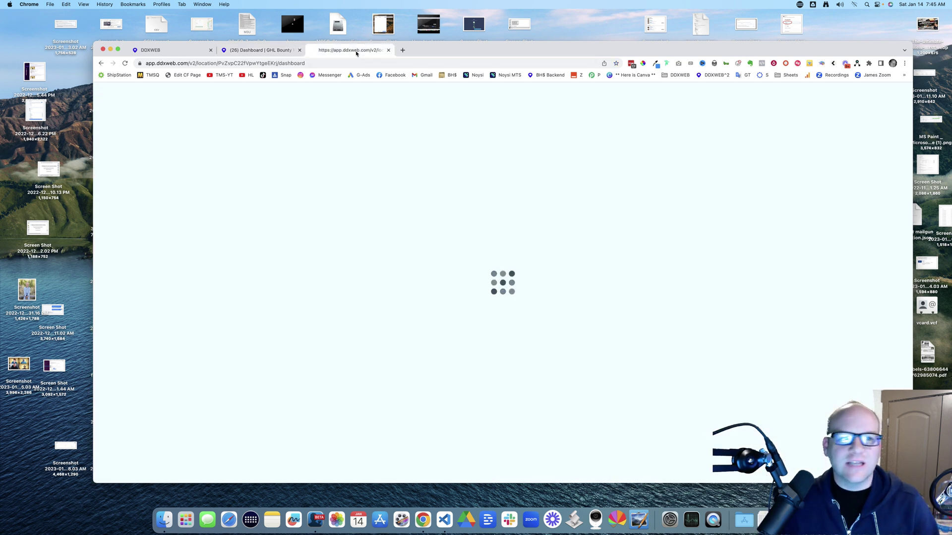
{"action": "left_click", "coordinate": [153, 63]}
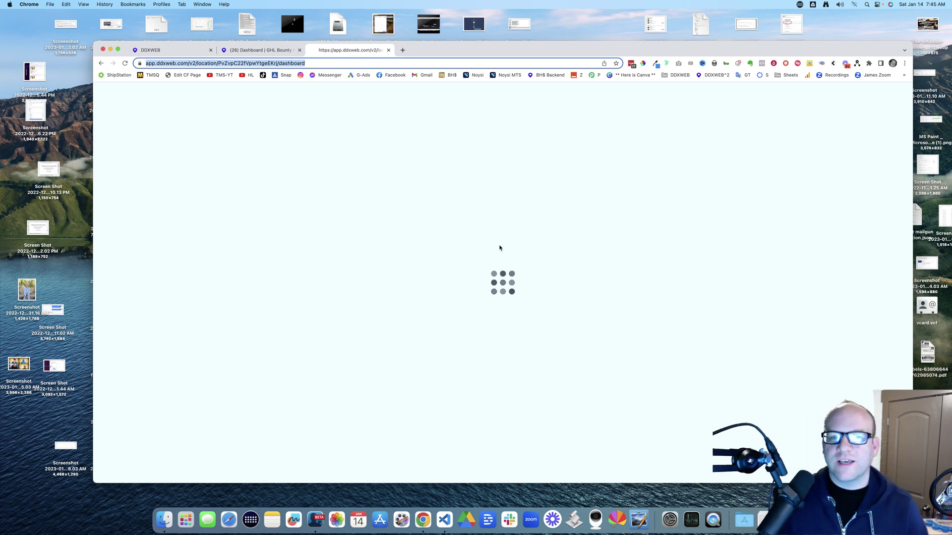
{"action": "left_click", "coordinate": [402, 50]}
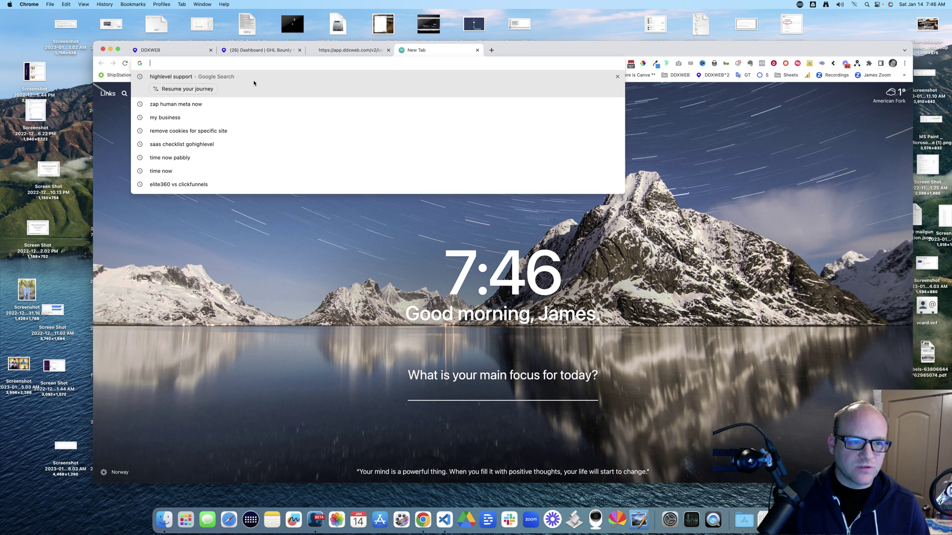
{"action": "left_click", "coordinate": [230, 79]}
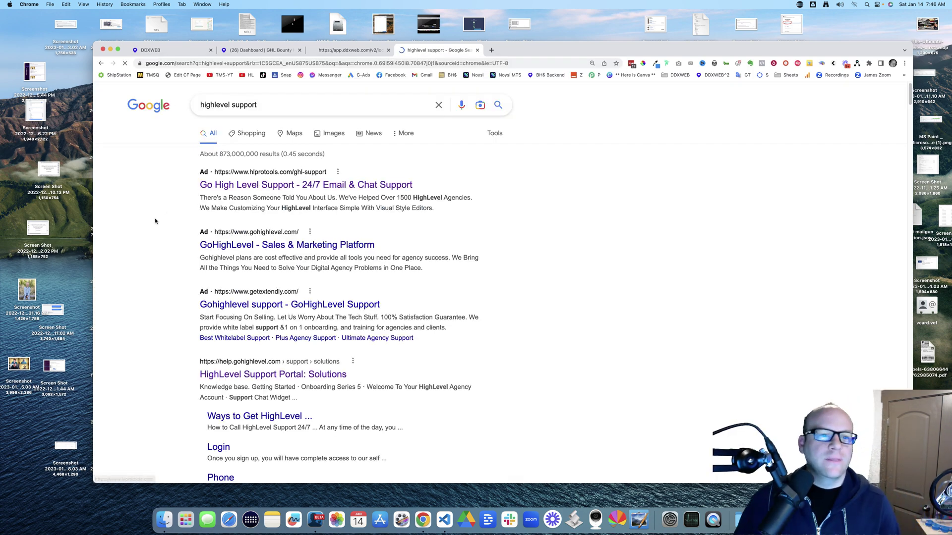
{"action": "scroll", "coordinate": [156, 219], "scroll_direction": "down", "scroll_amount": 5}
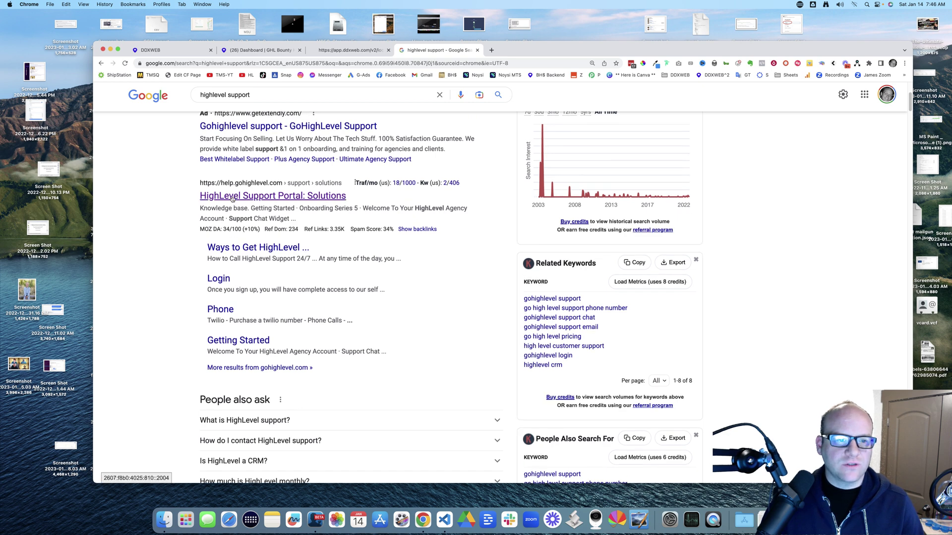
Step: Open the 'Ways to Get HighLevel Support 24/7' article and follow its 'Click HERE to Chat!' link
{"action": "left_click", "coordinate": [231, 198]}
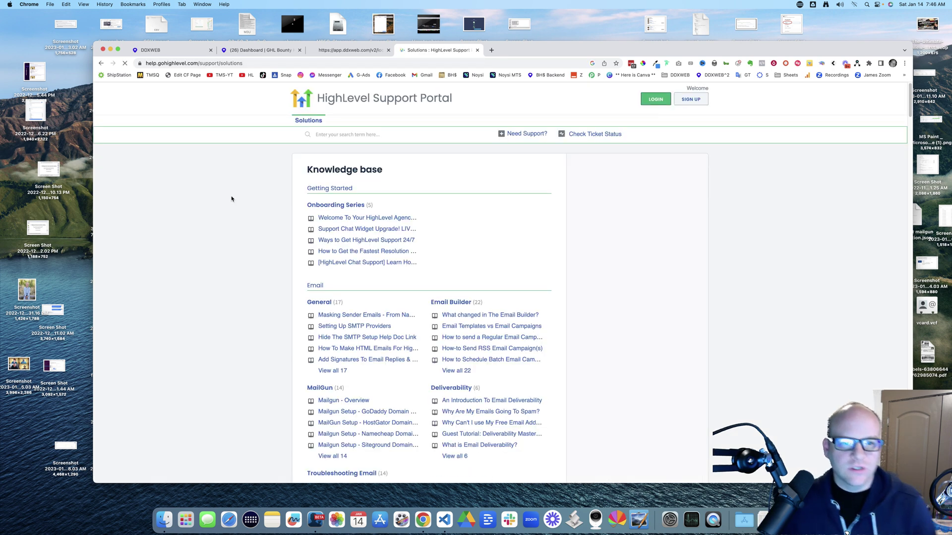
{"action": "left_click", "coordinate": [526, 134]}
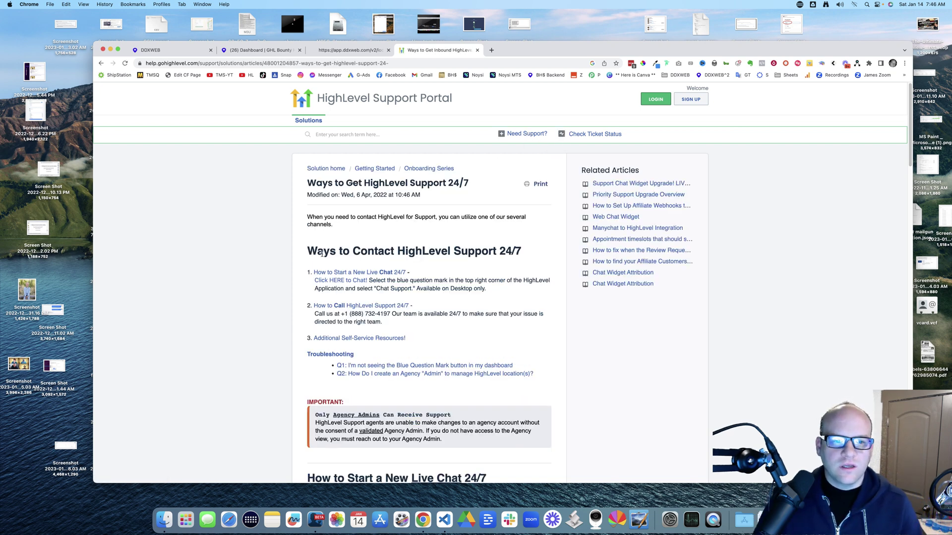
{"action": "scroll", "coordinate": [321, 253], "scroll_direction": "down", "scroll_amount": 3}
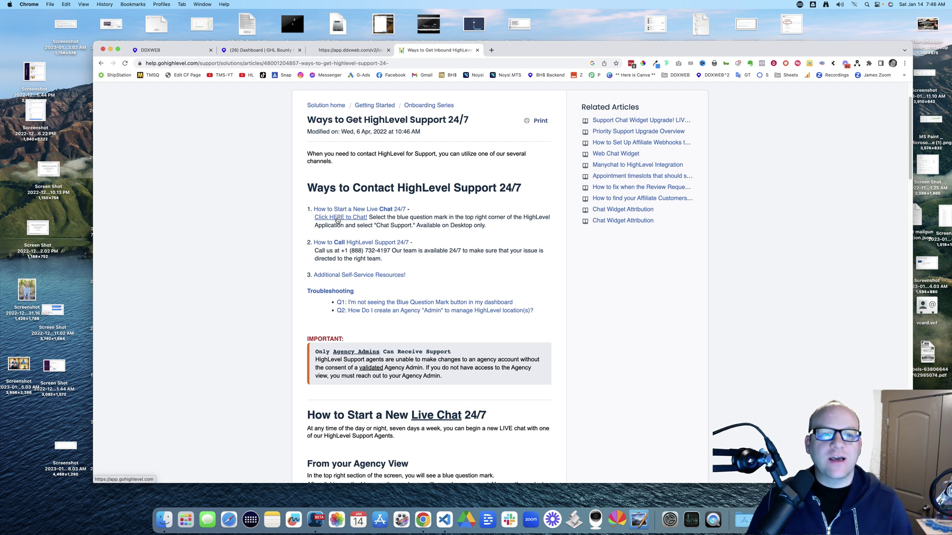
{"action": "left_click", "coordinate": [337, 218]}
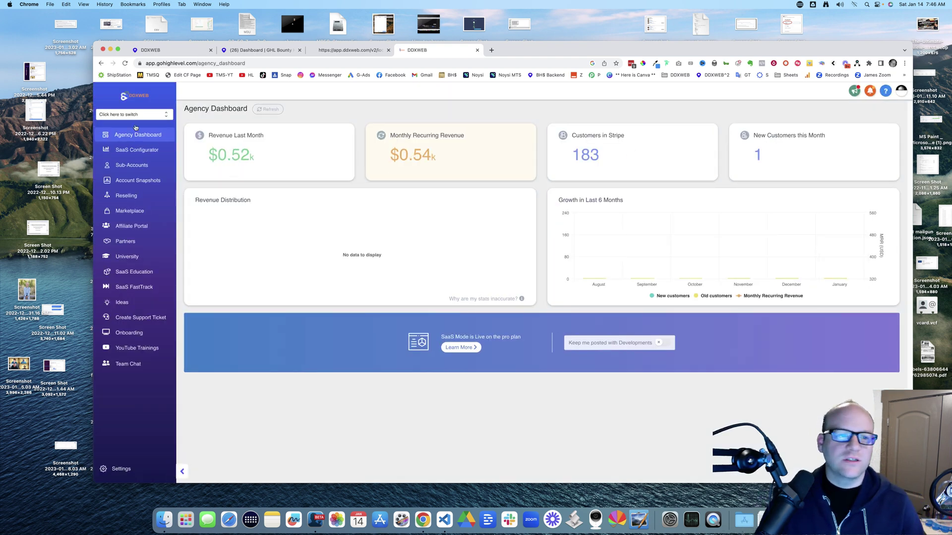
Step: Switch this tab to the recent client sub-account, then return to the white-label app.ddxweb.com tab
{"action": "left_click", "coordinate": [128, 119]}
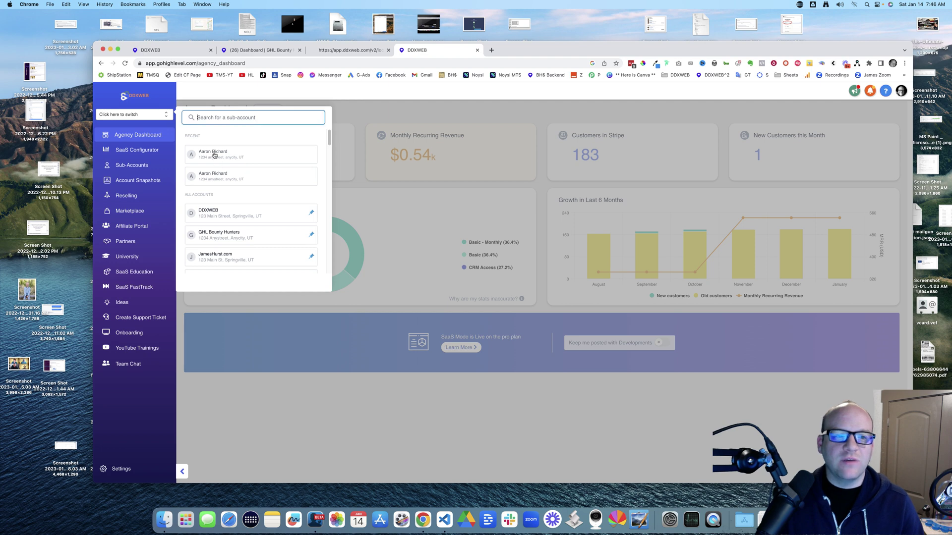
{"action": "left_click", "coordinate": [214, 155]}
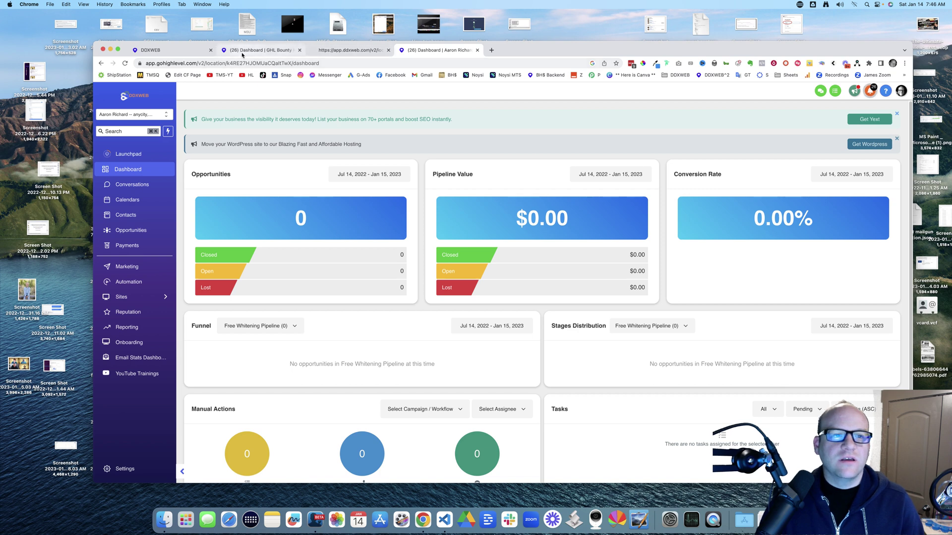
{"action": "left_click", "coordinate": [254, 51]}
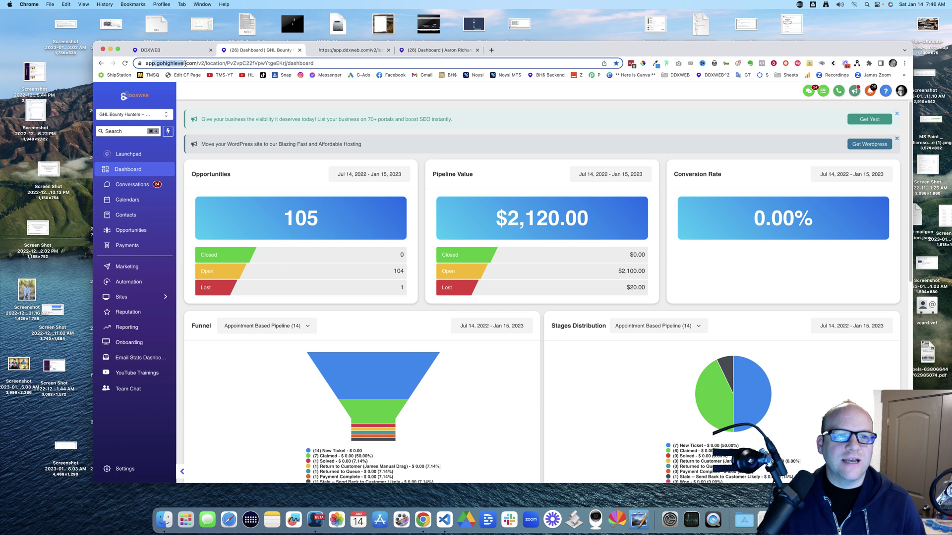
{"action": "left_click", "coordinate": [210, 54]}
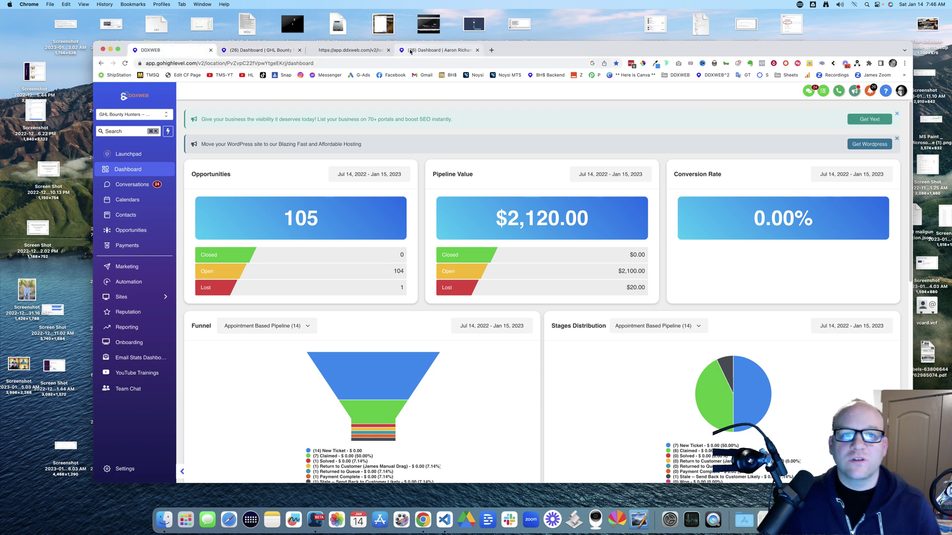
{"action": "key", "text": "super+3"}
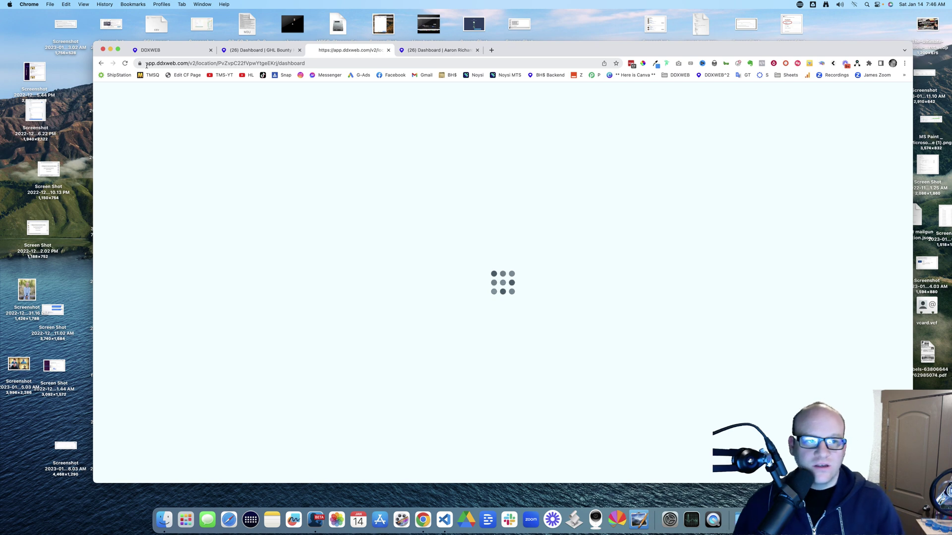
Step: Select the app.ddxweb.com domain in the address bar and open a blank new tab
{"action": "left_click_drag", "start_coordinate": [146, 63], "coordinate": [186, 63]}
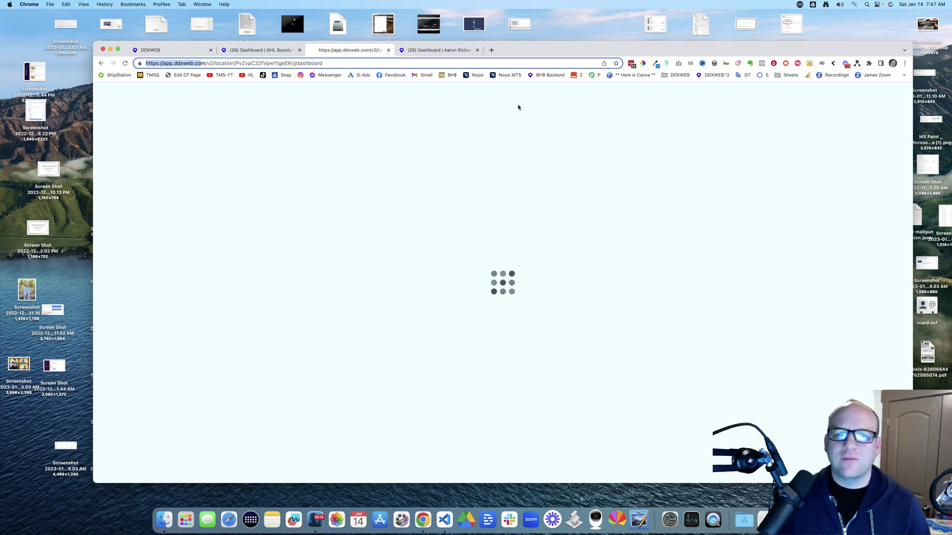
{"action": "left_click", "coordinate": [491, 50]}
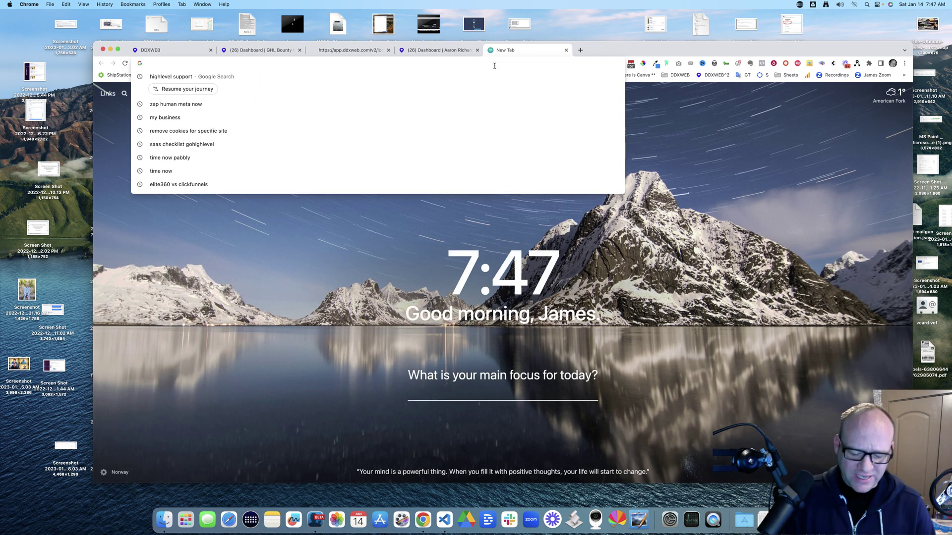
Step: Search Google for 'troubleshooting the 9 dots issue' and scroll through the results
{"action": "type", "text": "trouble"}
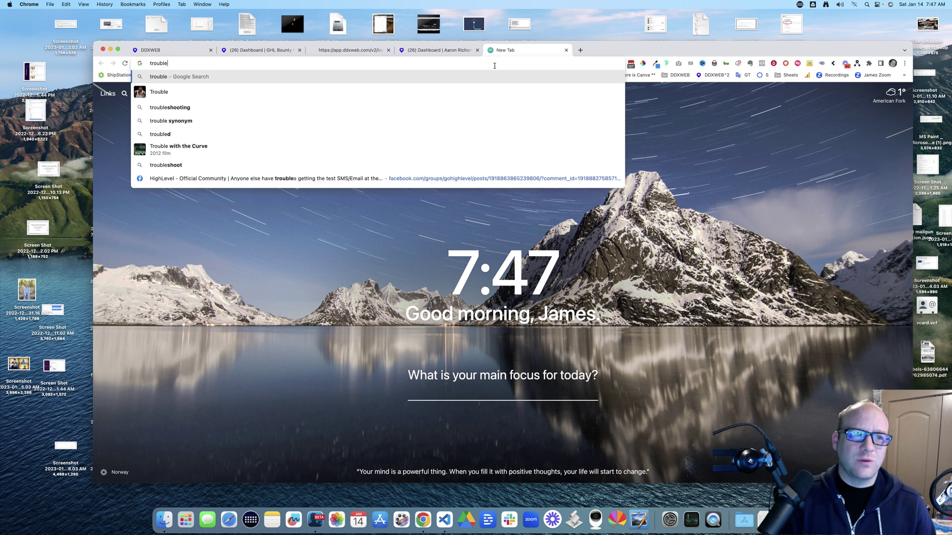
{"action": "type", "text": "shot"}
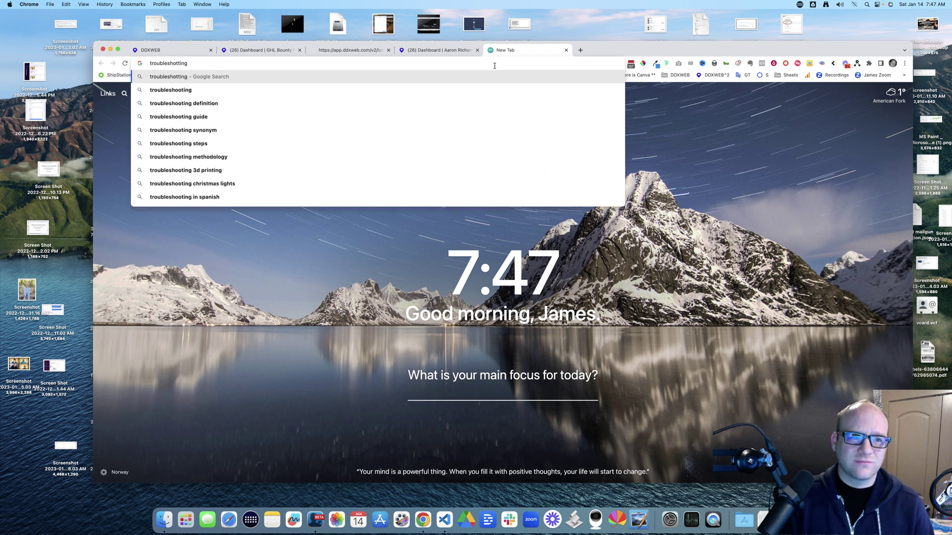
{"action": "key", "text": "BackSpace"}
{"action": "type", "text": "oting the "}
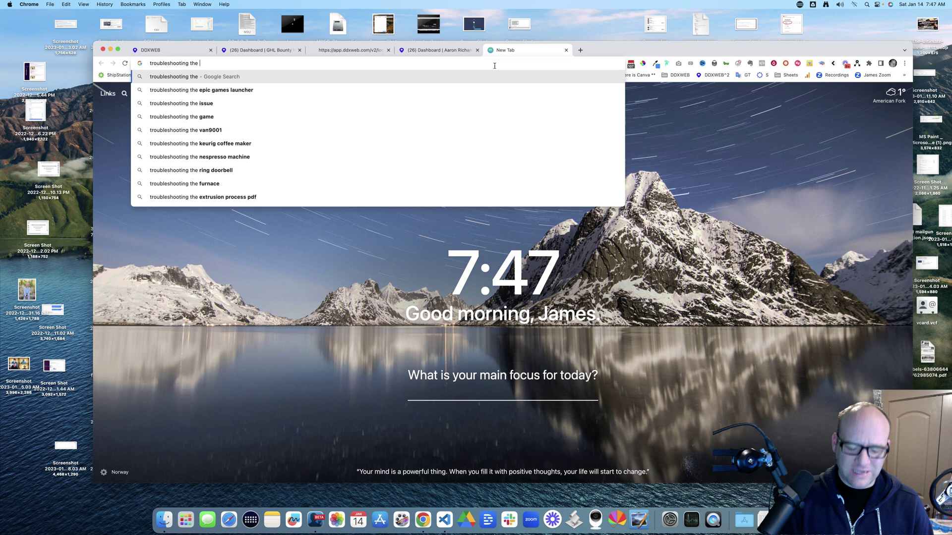
{"action": "type", "text": "9 dots issue"}
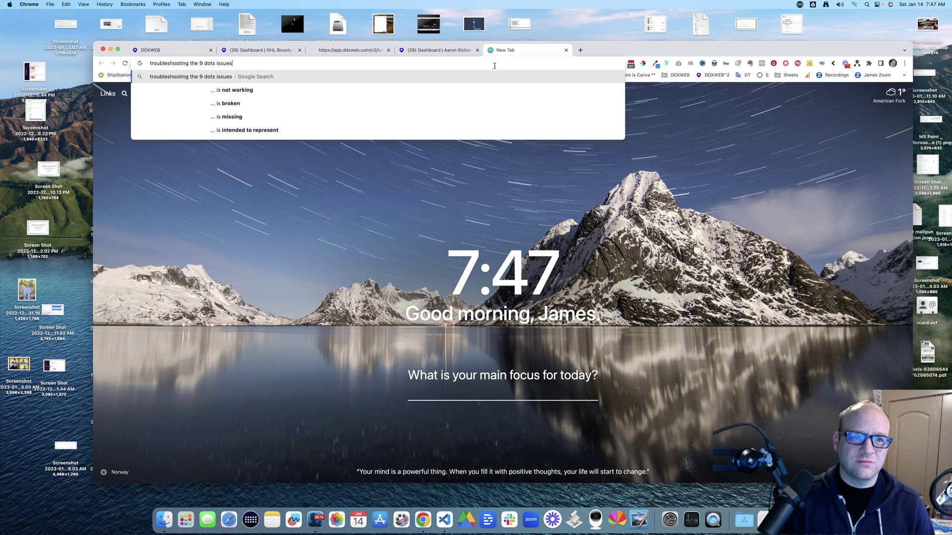
{"action": "key", "text": "Return"}
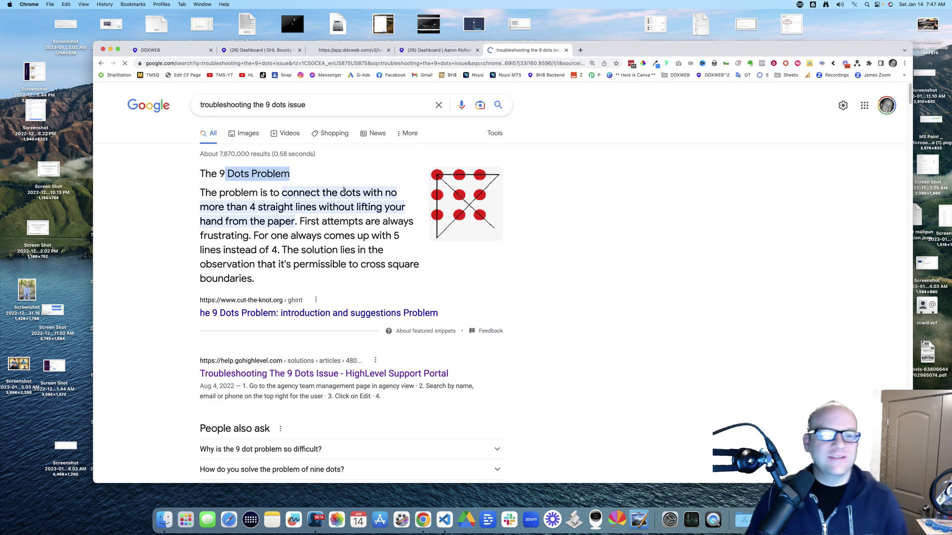
{"action": "scroll", "coordinate": [349, 188], "scroll_direction": "down", "scroll_amount": 2}
{"action": "scroll", "coordinate": [350, 188], "scroll_direction": "down", "scroll_amount": 3}
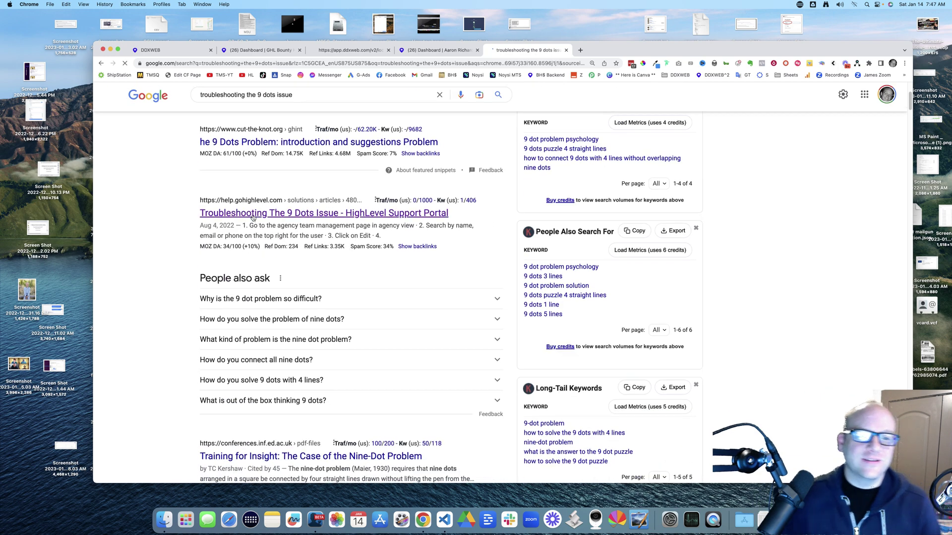
Step: Read the 'Troubleshooting The 9 Dots Issue' article down to its steps for screens that won't load
{"action": "left_click", "coordinate": [252, 217]}
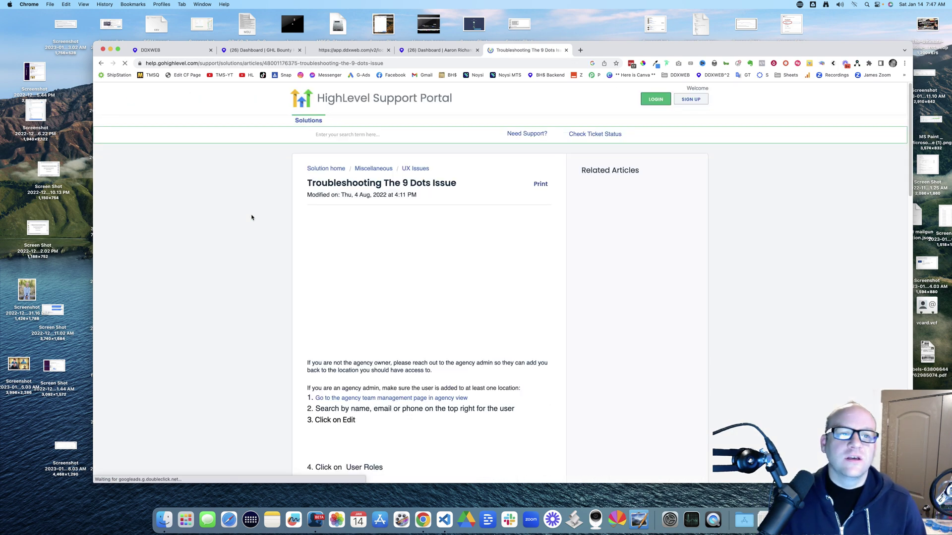
{"action": "scroll", "coordinate": [218, 188], "scroll_direction": "down", "scroll_amount": 5}
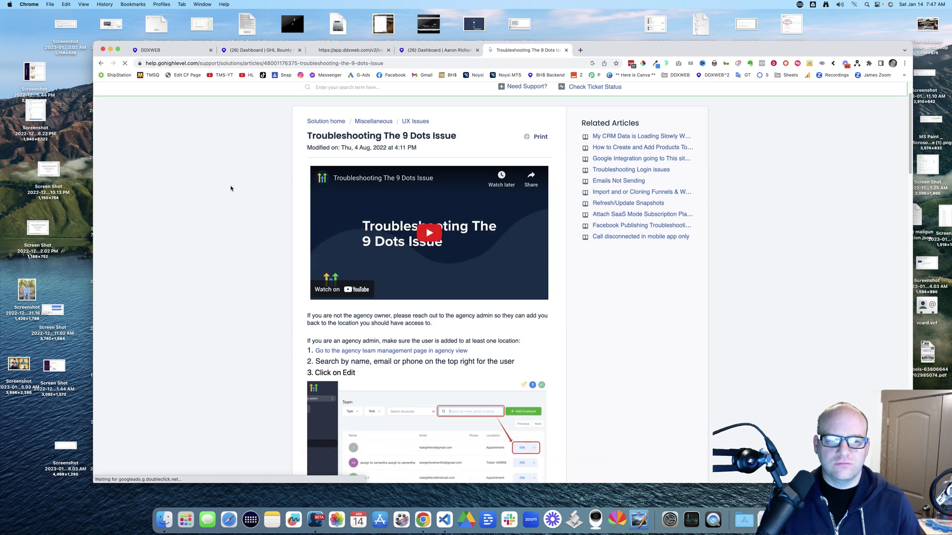
{"action": "scroll", "coordinate": [230, 189], "scroll_direction": "down", "scroll_amount": 8}
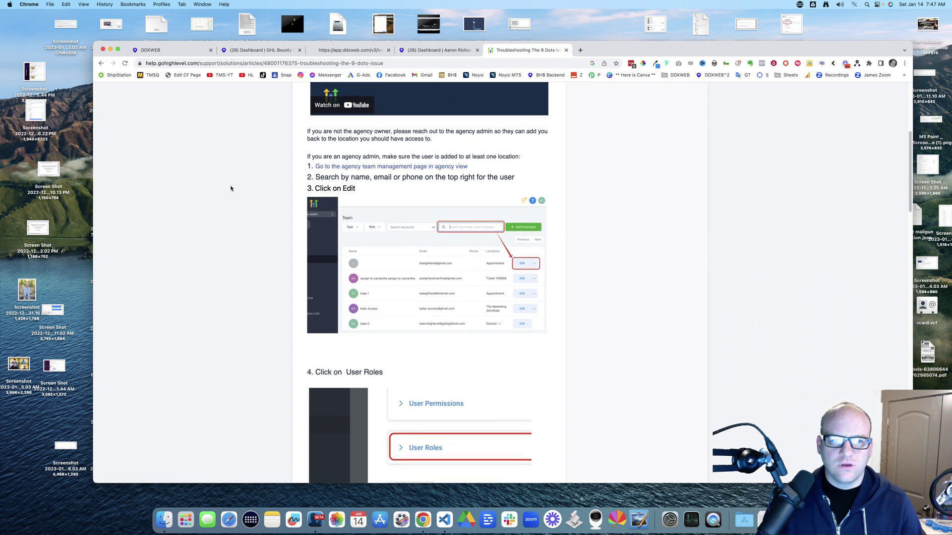
{"action": "scroll", "coordinate": [230, 189], "scroll_direction": "down", "scroll_amount": 15}
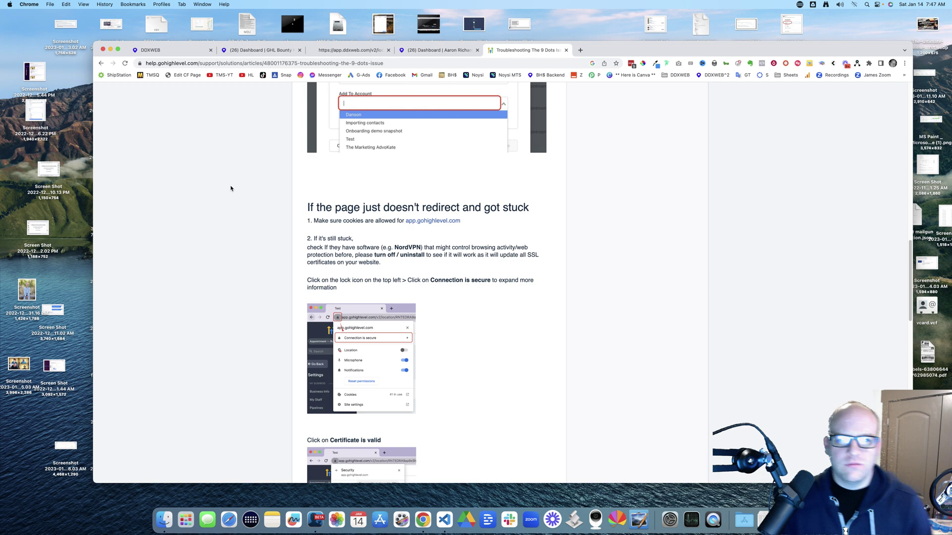
{"action": "scroll", "coordinate": [231, 189], "scroll_direction": "down", "scroll_amount": 6}
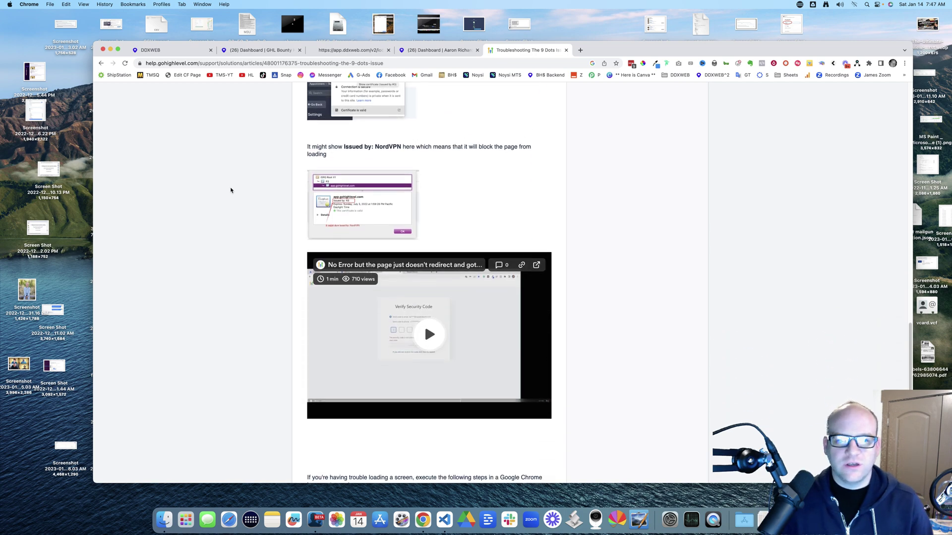
{"action": "scroll", "coordinate": [231, 190], "scroll_direction": "up", "scroll_amount": 20}
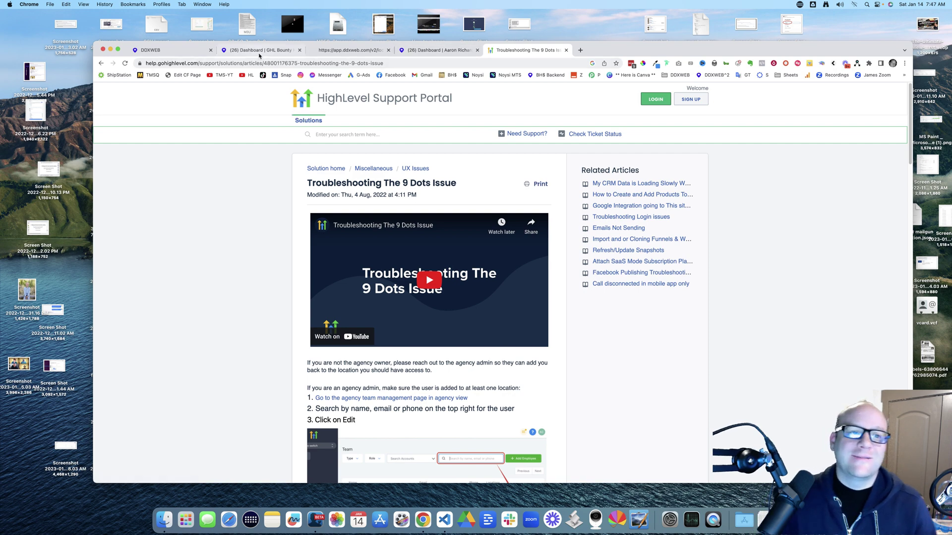
Step: Compare the GHL Bounty and app.ddxweb.com tabs, inspecting the white-label dashboard's address
{"action": "left_click", "coordinate": [259, 50]}
{"action": "left_click", "coordinate": [350, 52]}
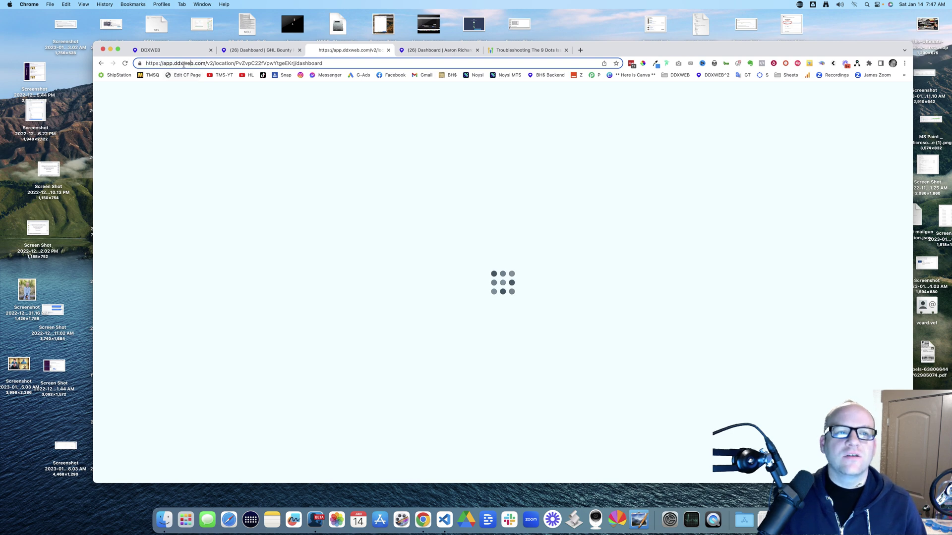
{"action": "left_click_drag", "start_coordinate": [170, 63], "coordinate": [203, 63]}
{"action": "left_click", "coordinate": [185, 65]}
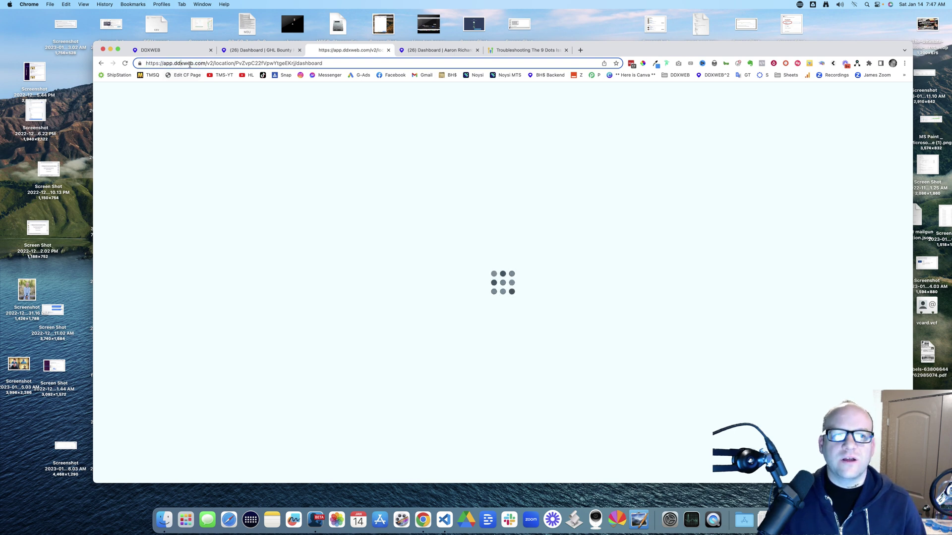
{"action": "key", "text": "ctrl+shift+Tab"}
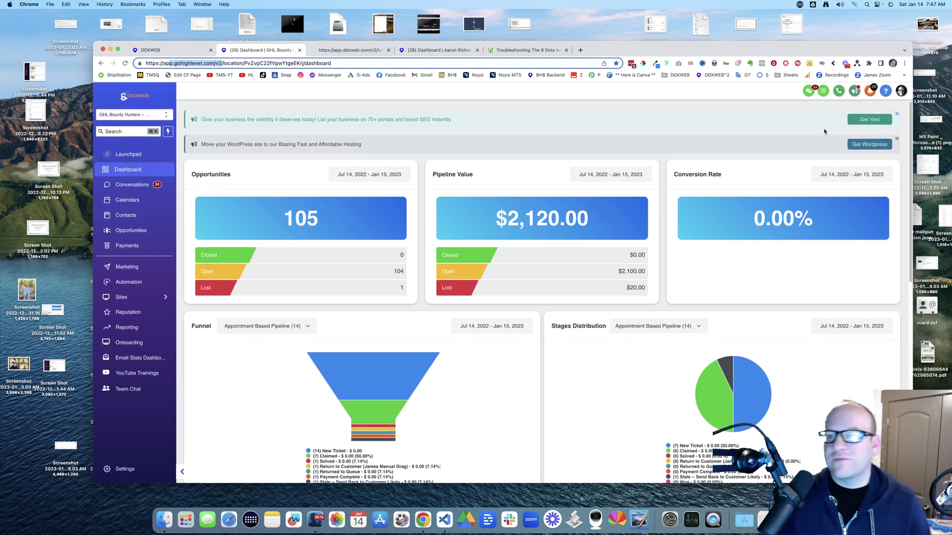
Step: Start a Live Chat from Help & Support on GHL Bounty, close it, and return to app.ddxweb.com
{"action": "left_click", "coordinate": [886, 92]}
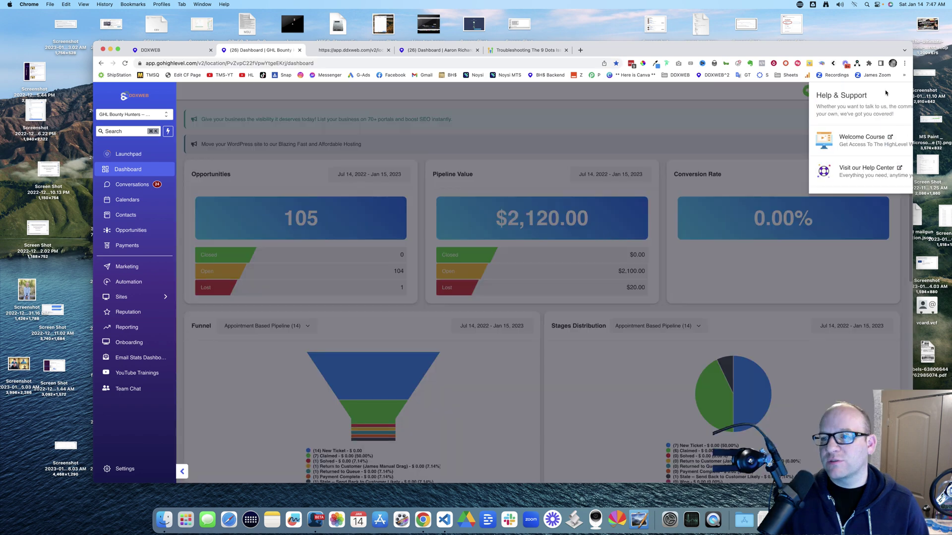
{"action": "left_click", "coordinate": [801, 298]}
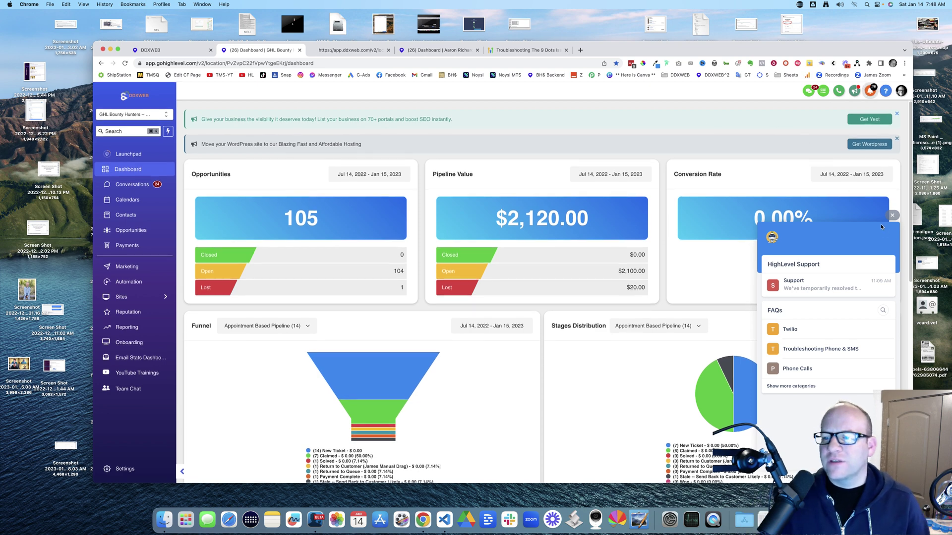
{"action": "left_click", "coordinate": [892, 216]}
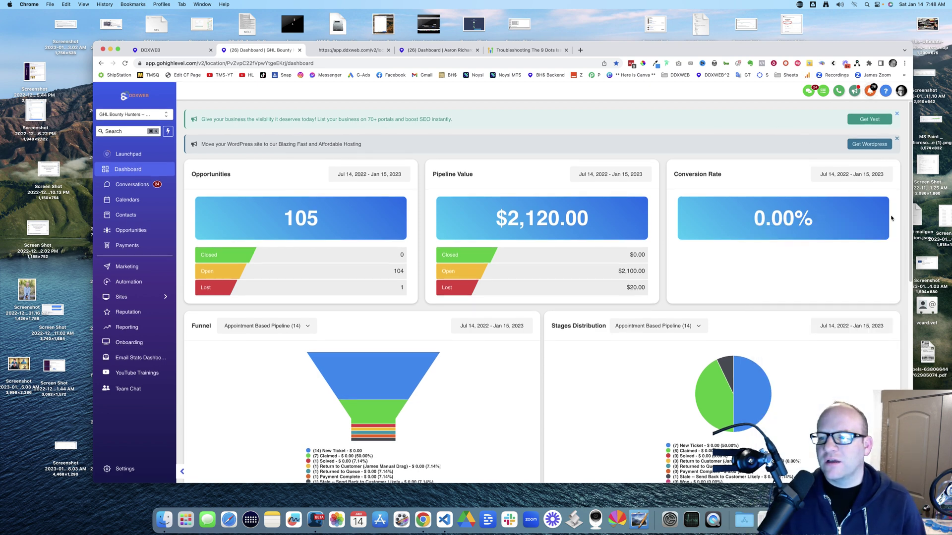
{"action": "left_click", "coordinate": [366, 52]}
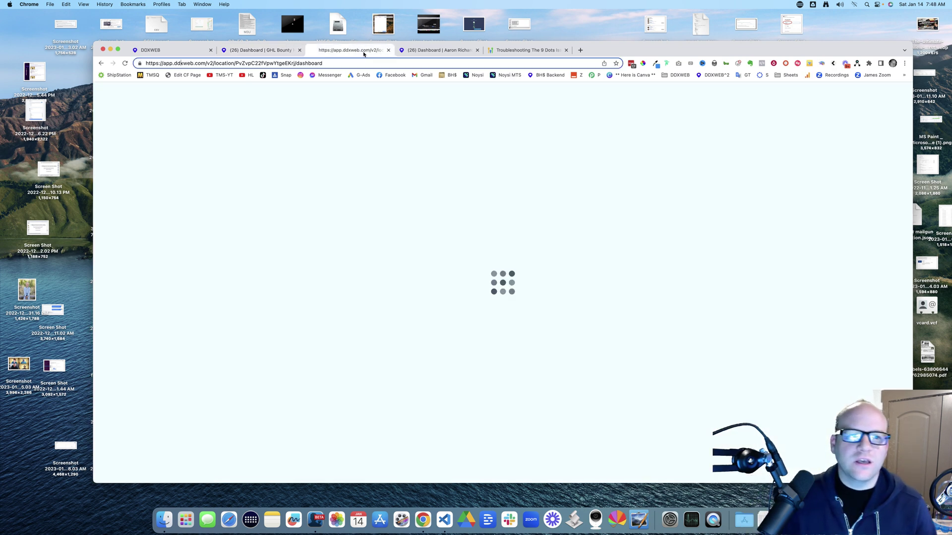
Step: Search Google for 'remove cookie' in a new tab and highlight Chrome's Delete specific cookies steps
{"action": "left_click", "coordinate": [580, 50]}
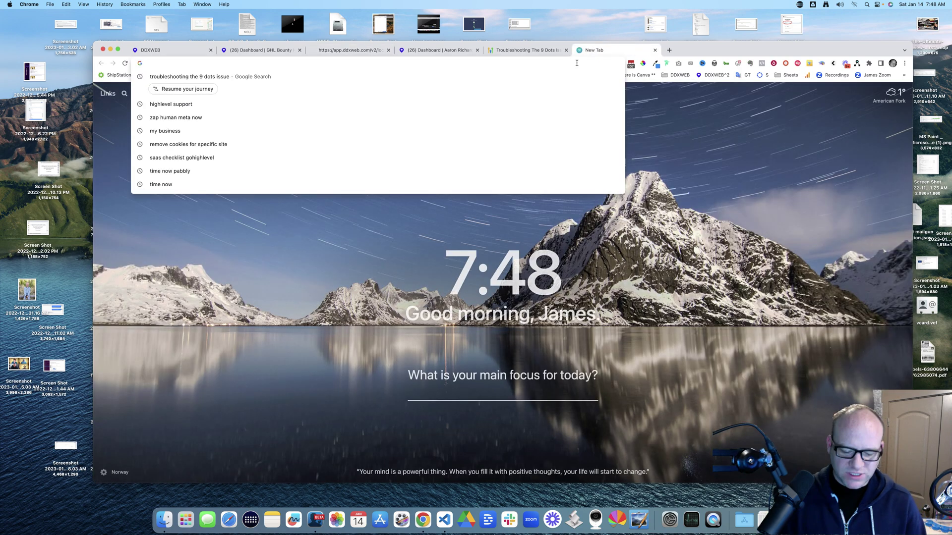
{"action": "type", "text": "remove cookie"}
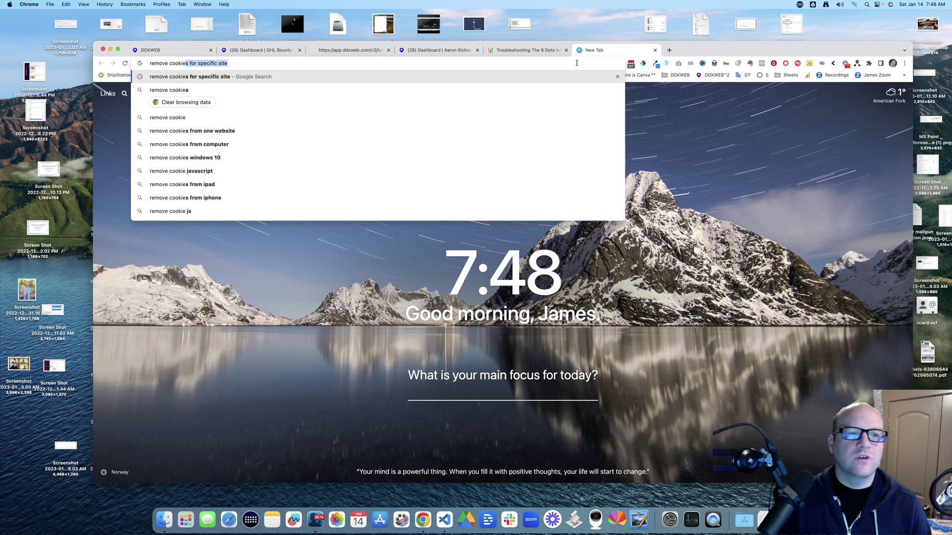
{"action": "key", "text": "Return"}
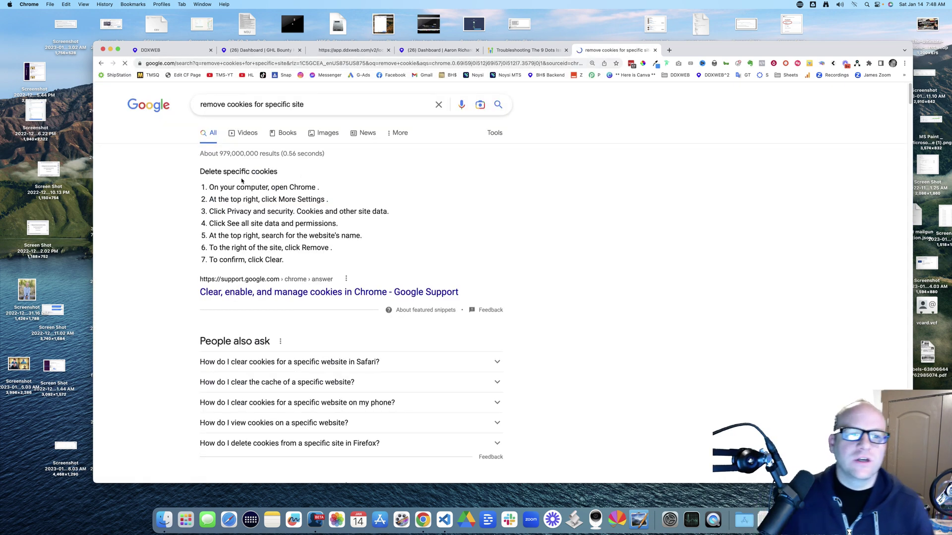
{"action": "left_click_drag", "start_coordinate": [216, 172], "coordinate": [260, 172]}
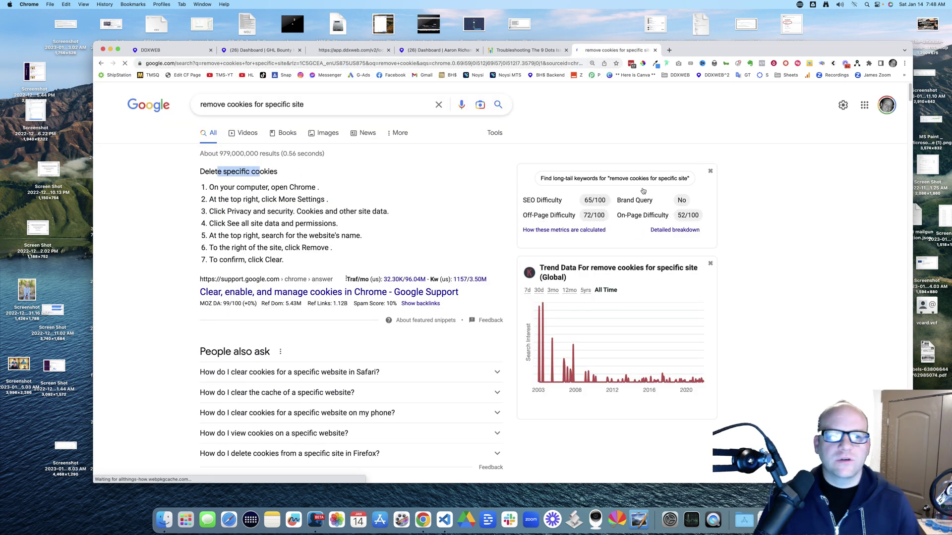
{"action": "left_click", "coordinate": [904, 64]}
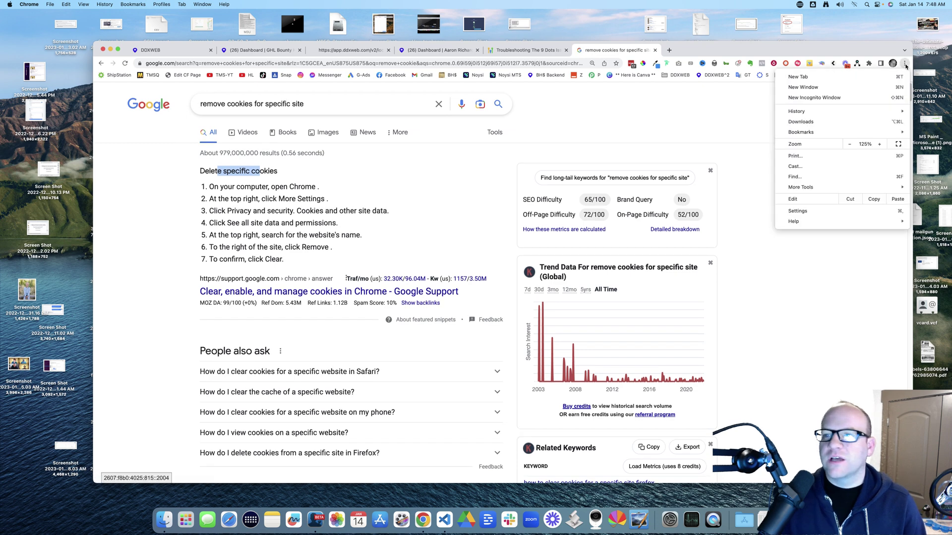
Step: Open Chrome Settings > Privacy and security > Cookies and other site data, checking against the instructions
{"action": "left_click", "coordinate": [807, 211]}
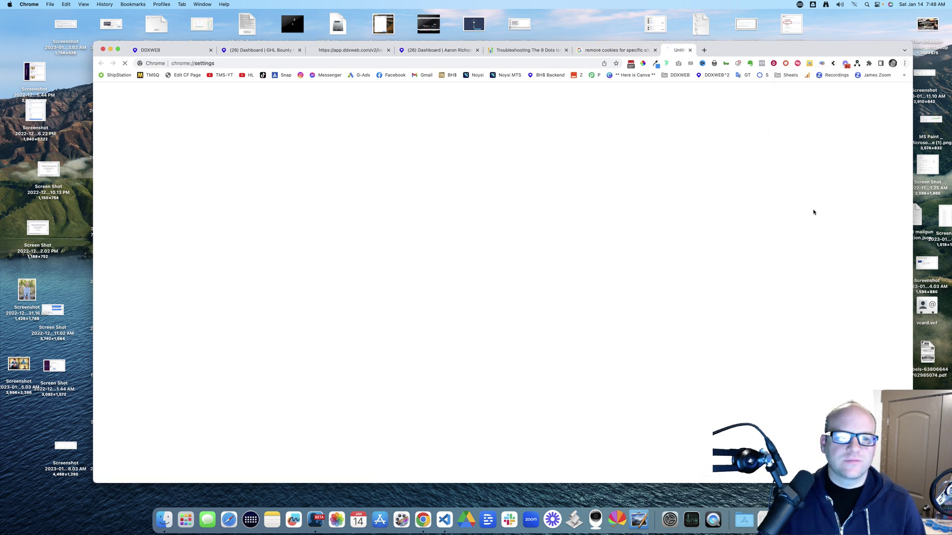
{"action": "left_click", "coordinate": [633, 51]}
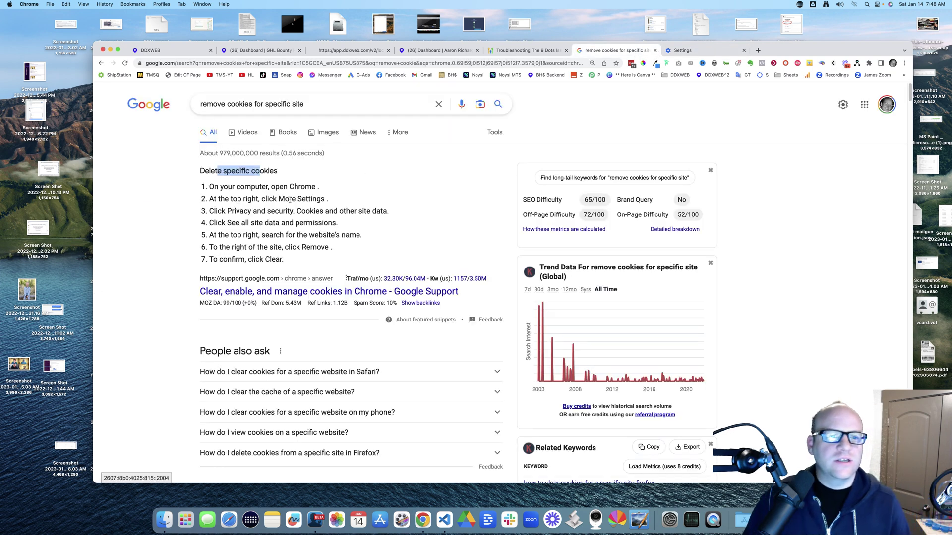
{"action": "left_click", "coordinate": [706, 51]}
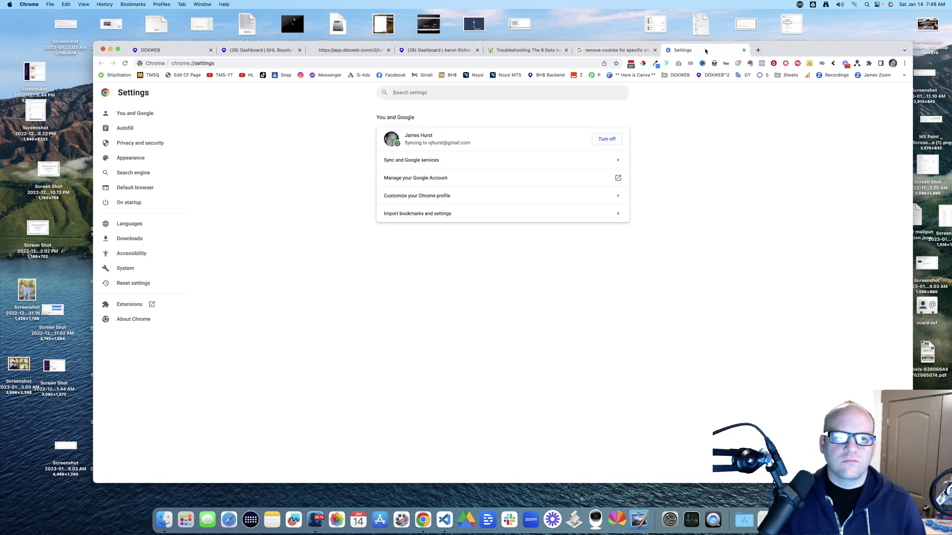
{"action": "left_click", "coordinate": [173, 147]}
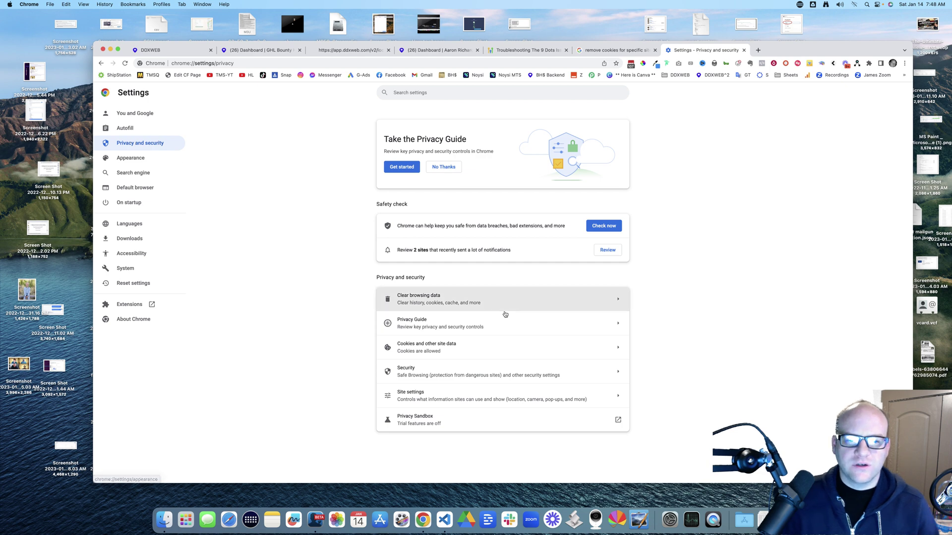
{"action": "left_click", "coordinate": [479, 347]}
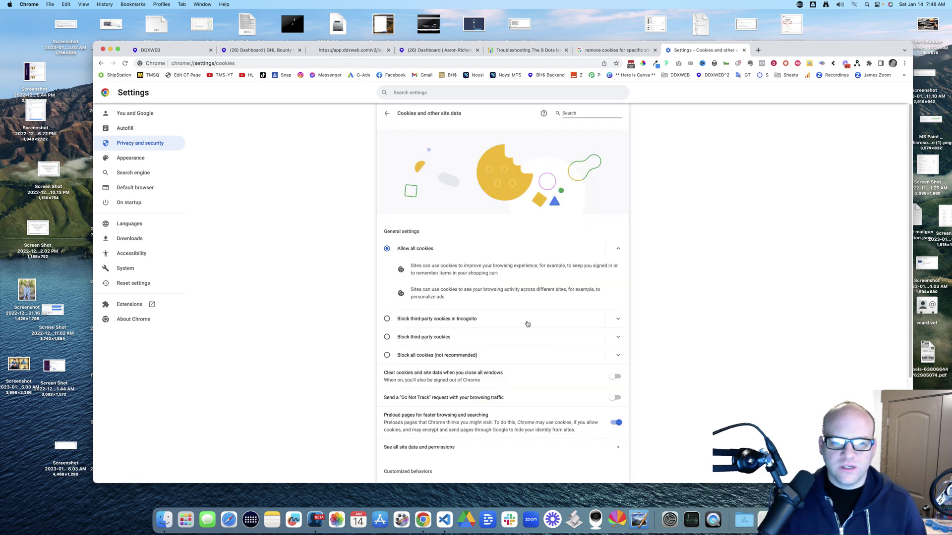
{"action": "scroll", "coordinate": [557, 311], "scroll_direction": "down", "scroll_amount": 3}
{"action": "scroll", "coordinate": [556, 311], "scroll_direction": "down", "scroll_amount": 2}
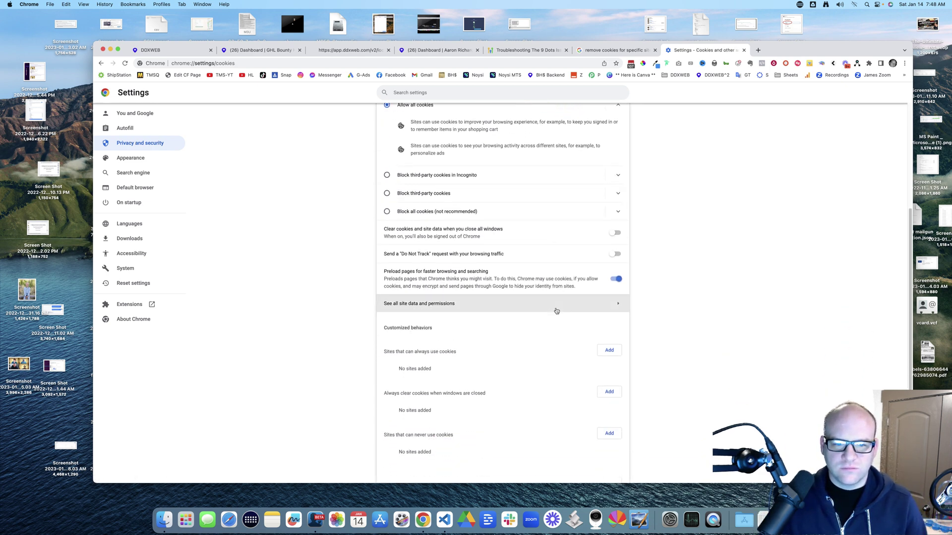
Step: Check the next instruction step, then open the list of all sites' stored data and permissions
{"action": "left_click", "coordinate": [614, 50]}
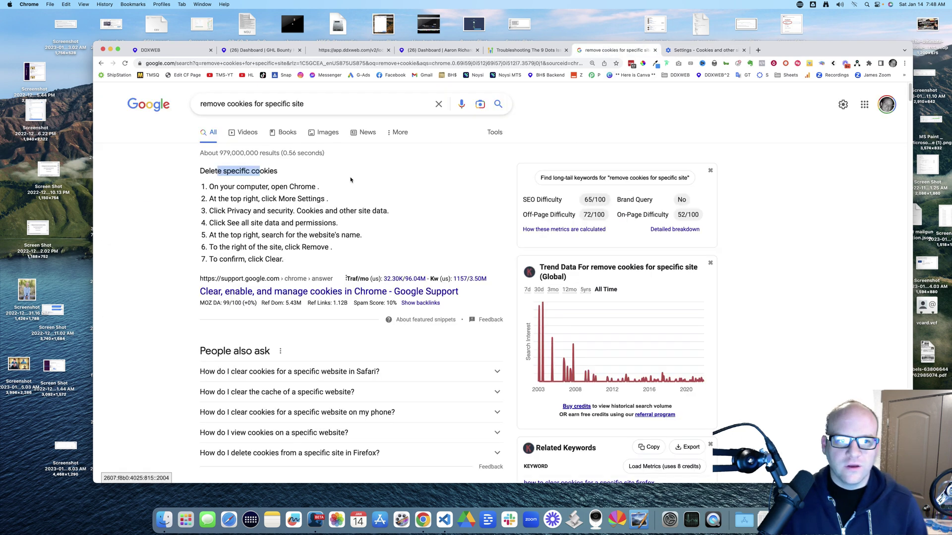
{"action": "left_click_drag", "start_coordinate": [300, 210], "coordinate": [389, 209]}
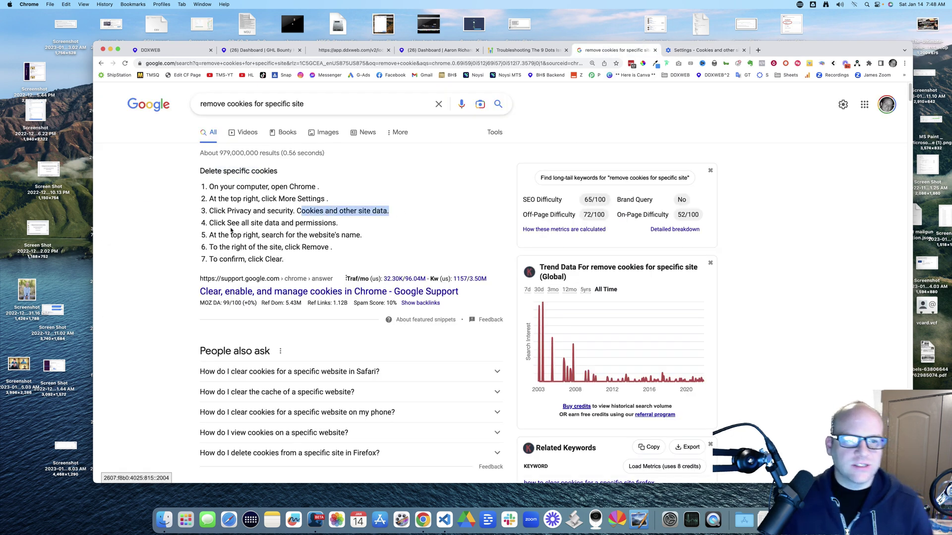
{"action": "left_click", "coordinate": [717, 50]}
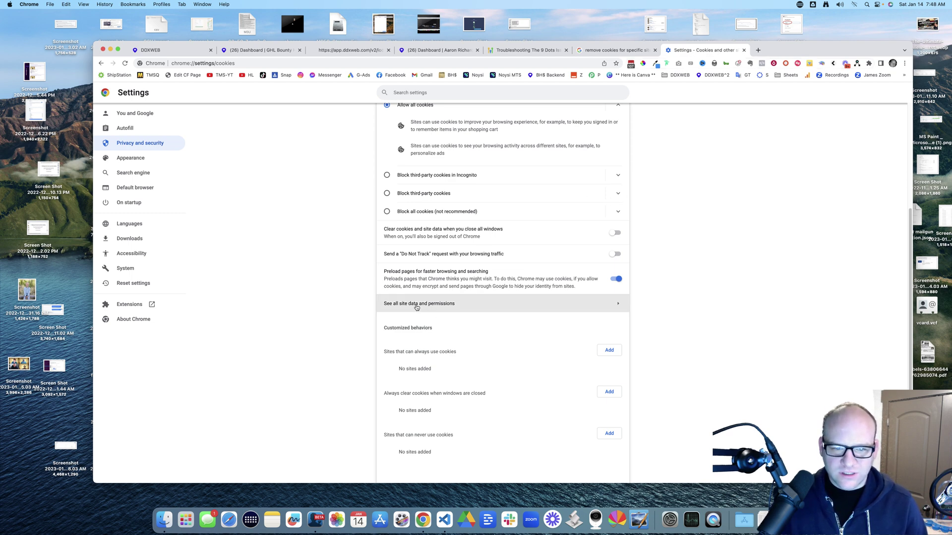
{"action": "left_click", "coordinate": [451, 307]}
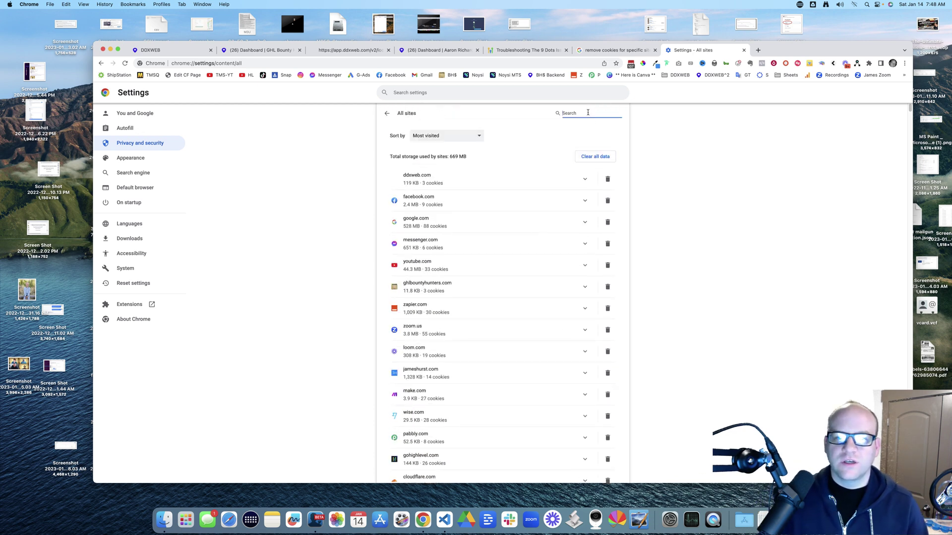
Step: Find 'ddxweb' in the All sites list and clear app.ddxweb.com's stored data
{"action": "type", "text": "ddxweb"}
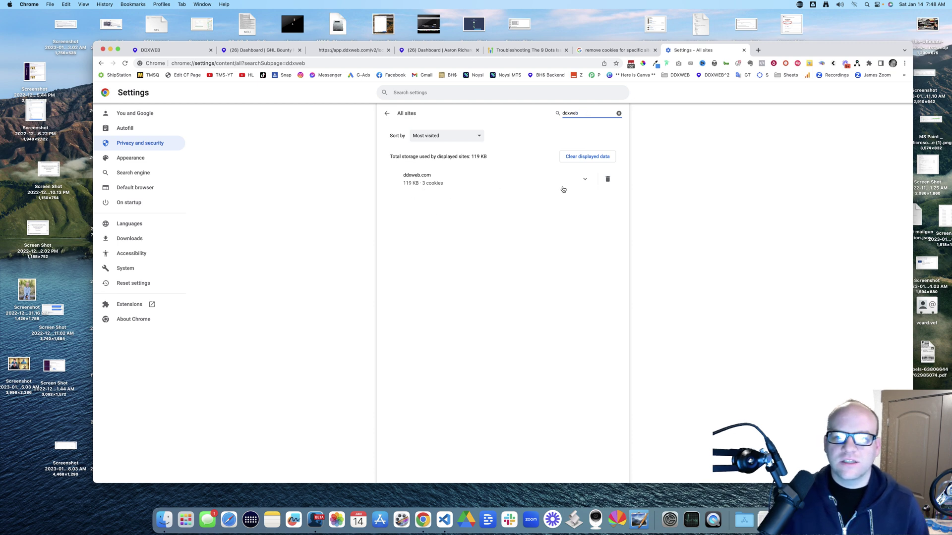
{"action": "left_click", "coordinate": [607, 180]}
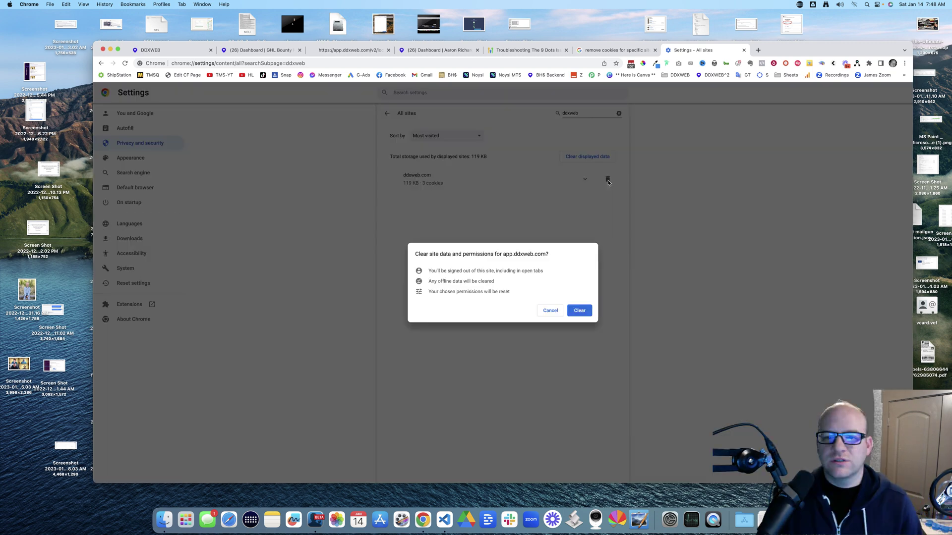
{"action": "left_click", "coordinate": [588, 311]}
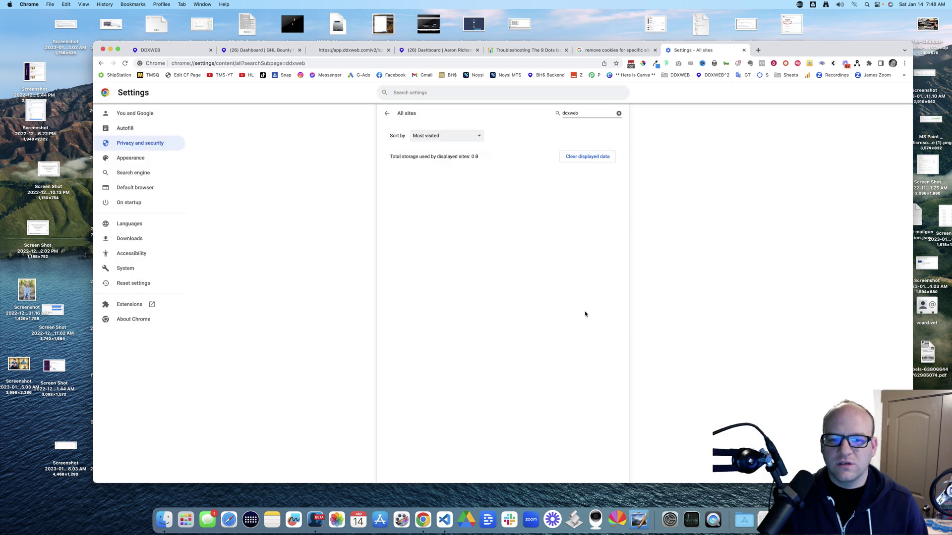
Step: Clear the 'ddx' text from the site search box so all sites are listed again
{"action": "double_click", "coordinate": [586, 114]}
{"action": "type", "text": "app.d"}
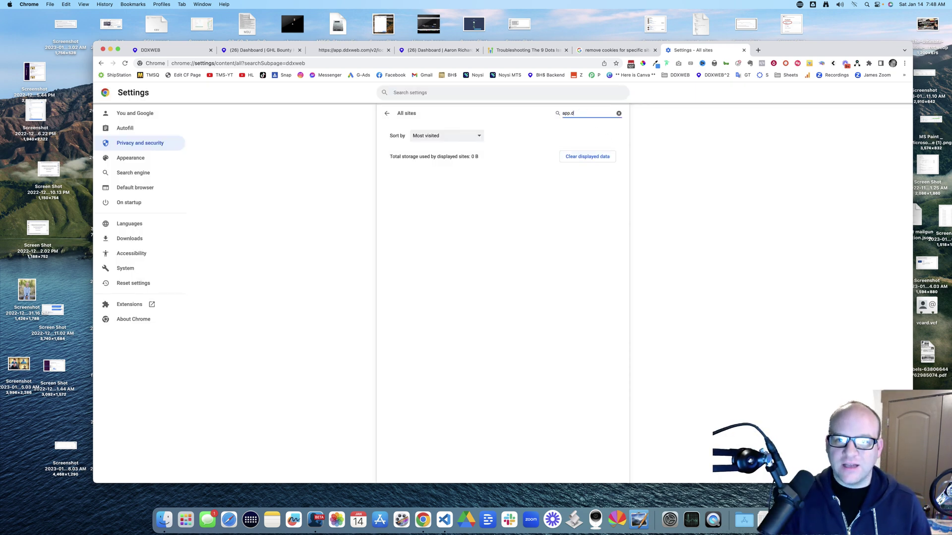
{"action": "type", "text": "dxweb"}
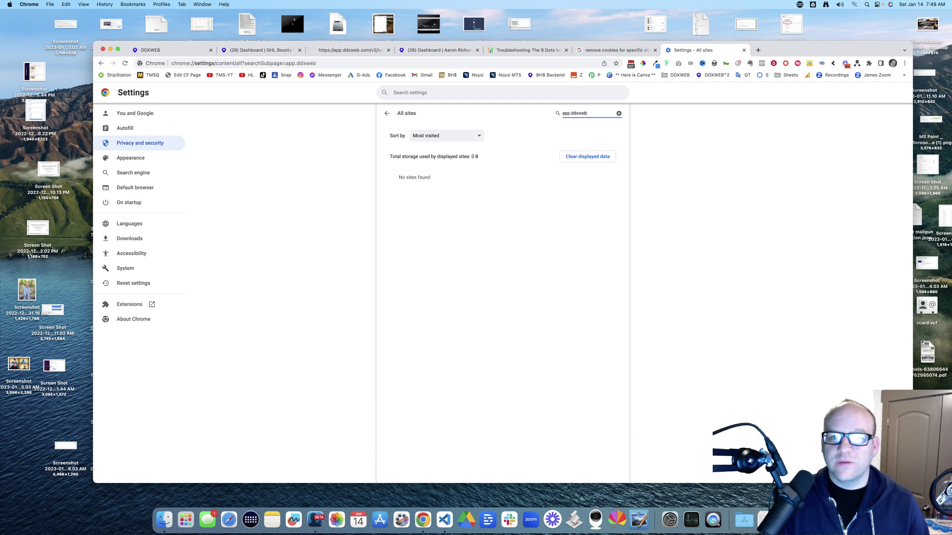
{"action": "key", "text": "BackSpace"}
{"action": "key", "text": "BackSpace"}
{"action": "key", "text": "BackSpace"}
{"action": "key", "text": "BackSpace"}
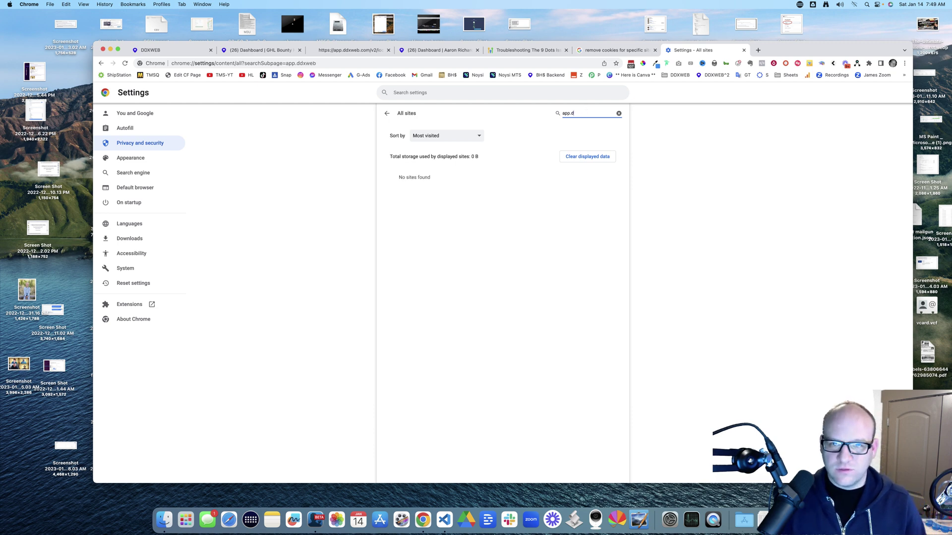
{"action": "key", "text": "BackSpace"}
{"action": "key", "text": "BackSpace"}
{"action": "type", "text": "ddxweb"}
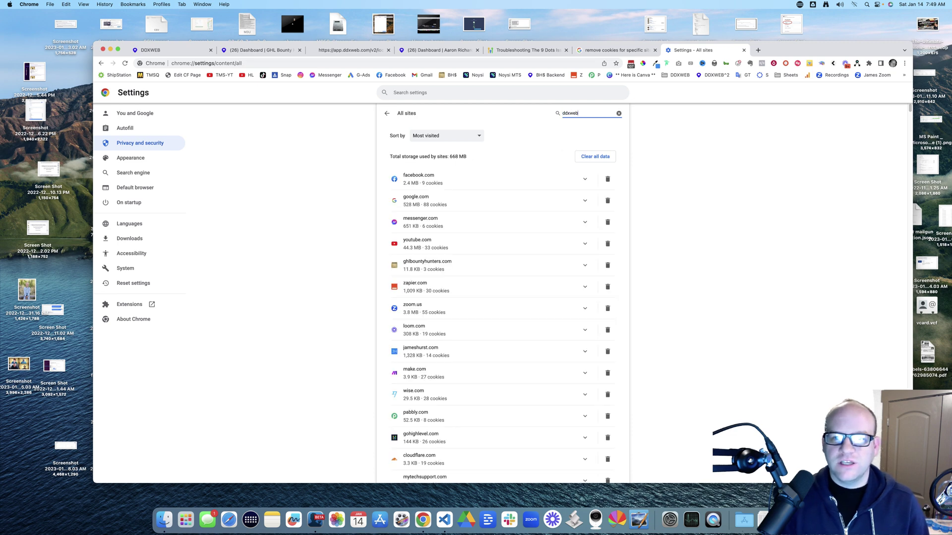
{"action": "key", "text": "BackSpace"}
{"action": "key", "text": "BackSpace"}
{"action": "key", "text": "BackSpace"}
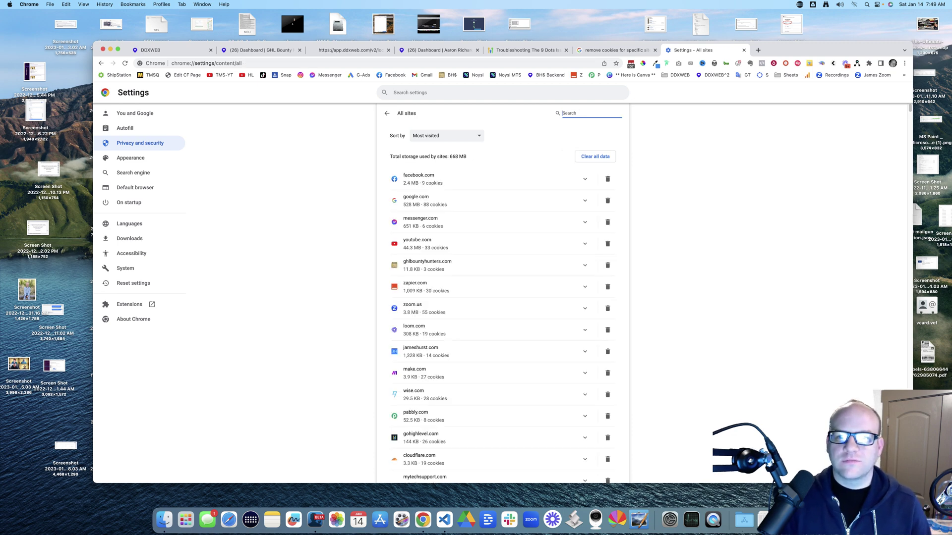
{"action": "left_click", "coordinate": [408, 153]}
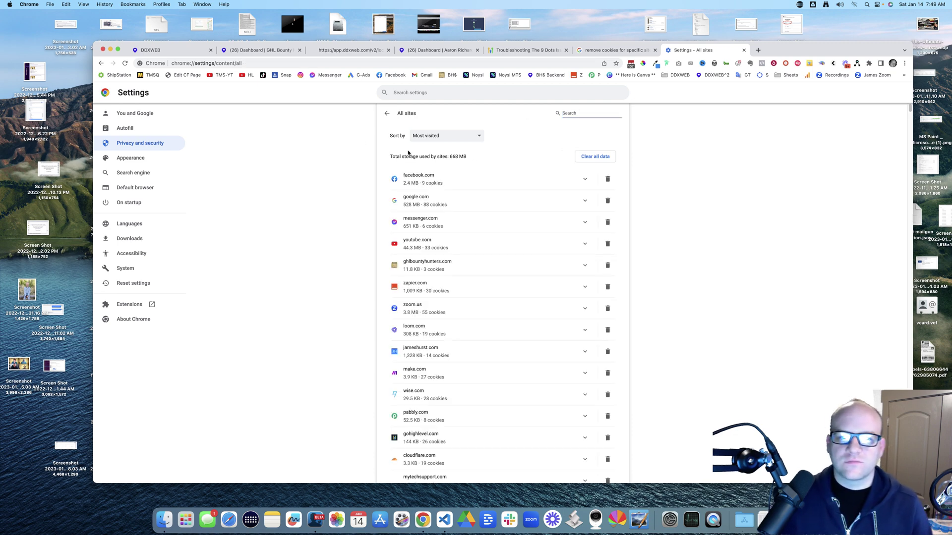
Step: Review the site-removal steps in the 'remove cookies for specific site' search results
{"action": "left_click", "coordinate": [619, 51]}
{"action": "left_click_drag", "start_coordinate": [229, 224], "coordinate": [316, 259]}
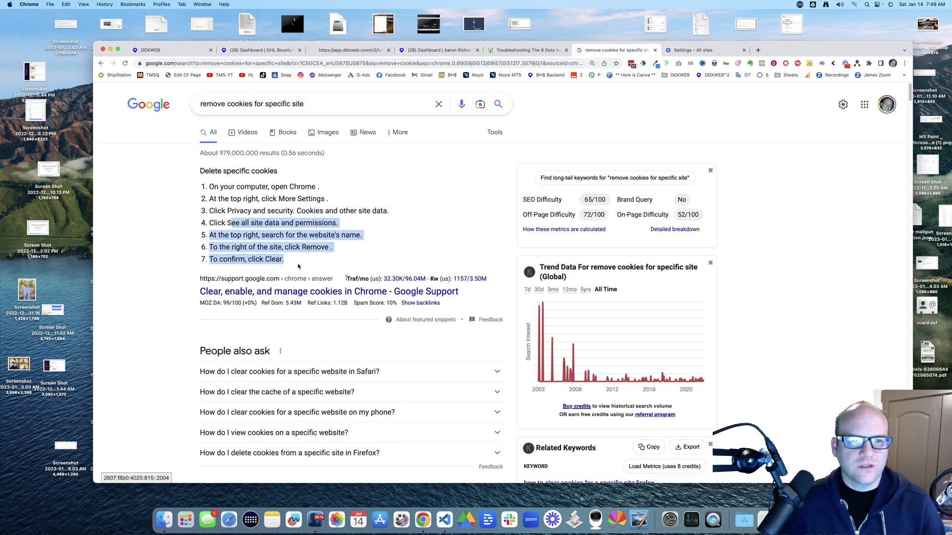
{"action": "left_click", "coordinate": [298, 267]}
Step: Reload the app.ddxweb.com tab so it shows the DDXWEB sign-in page, dismissing the notifications prompt
{"action": "left_click", "coordinate": [372, 52]}
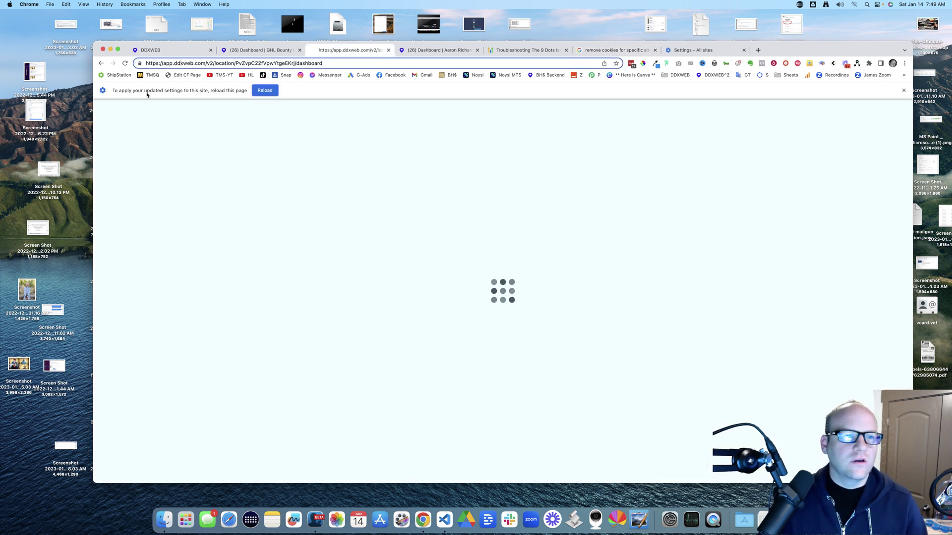
{"action": "left_click", "coordinate": [264, 91]}
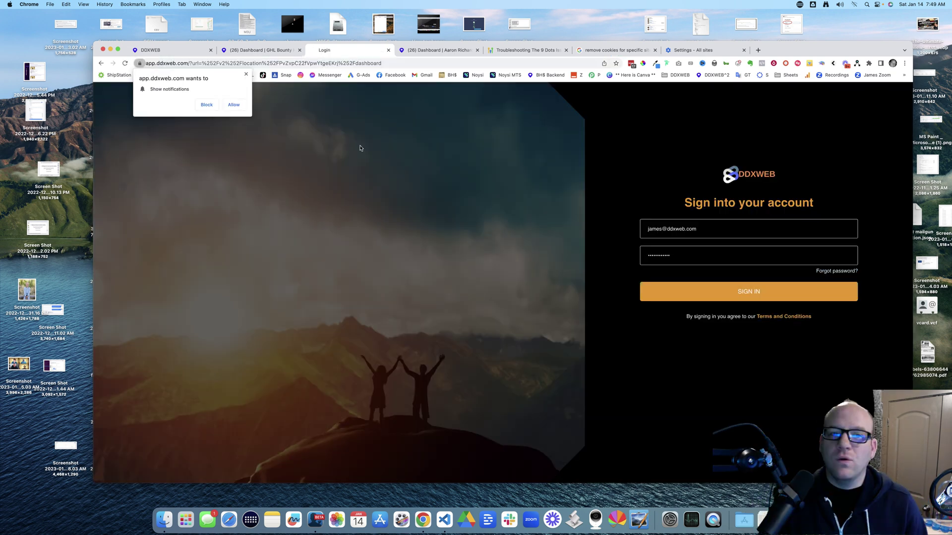
{"action": "key", "text": "super+l"}
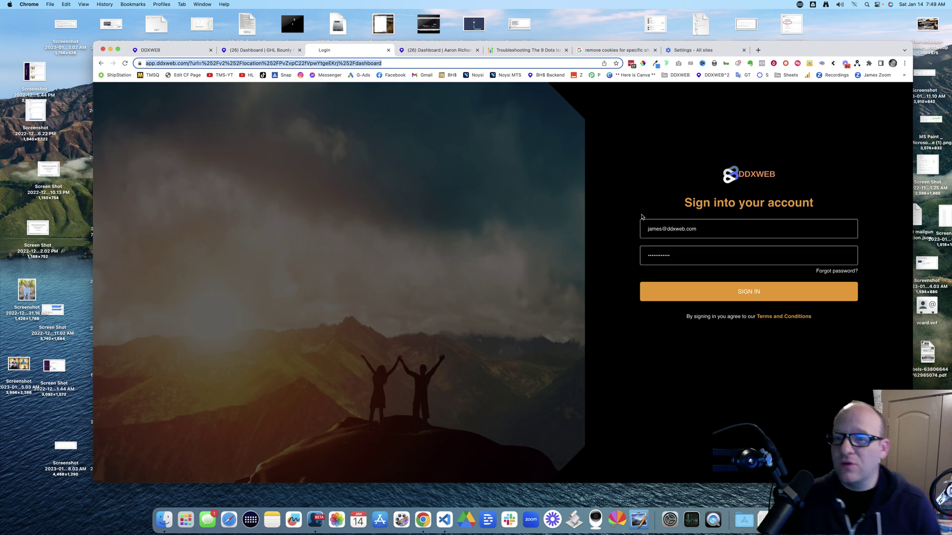
Step: Read through the 'Troubleshooting The 9 Dots Issue' article, then return to the 'remove cookies for specific site' results
{"action": "left_click", "coordinate": [511, 50]}
{"action": "scroll", "coordinate": [506, 221], "scroll_direction": "down", "scroll_amount": 10}
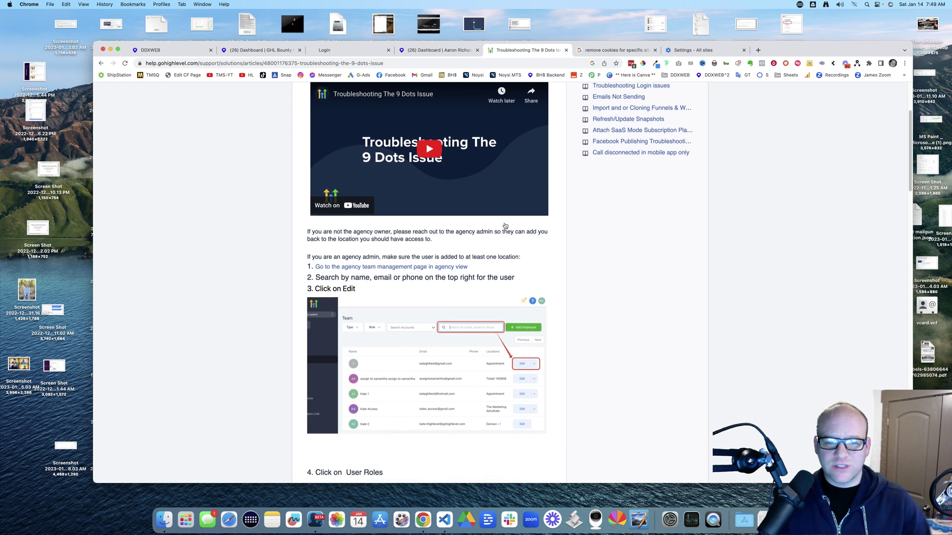
{"action": "scroll", "coordinate": [504, 226], "scroll_direction": "down", "scroll_amount": 5}
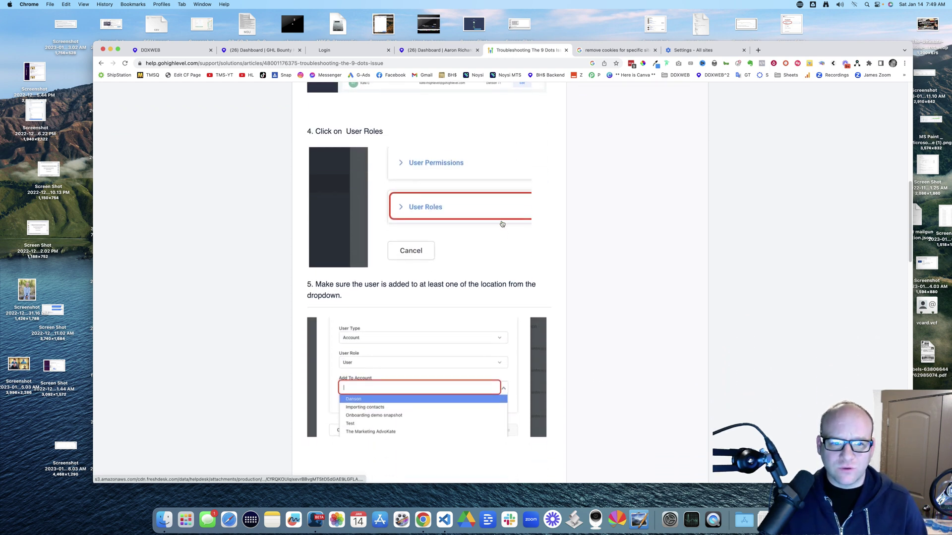
{"action": "scroll", "coordinate": [503, 224], "scroll_direction": "down", "scroll_amount": 6}
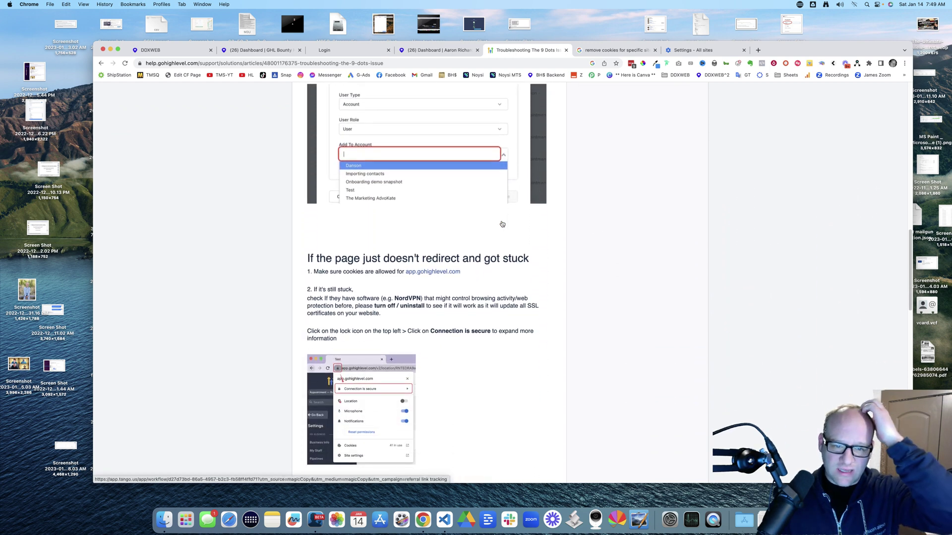
{"action": "scroll", "coordinate": [502, 223], "scroll_direction": "down", "scroll_amount": 3}
{"action": "scroll", "coordinate": [502, 224], "scroll_direction": "up", "scroll_amount": 20}
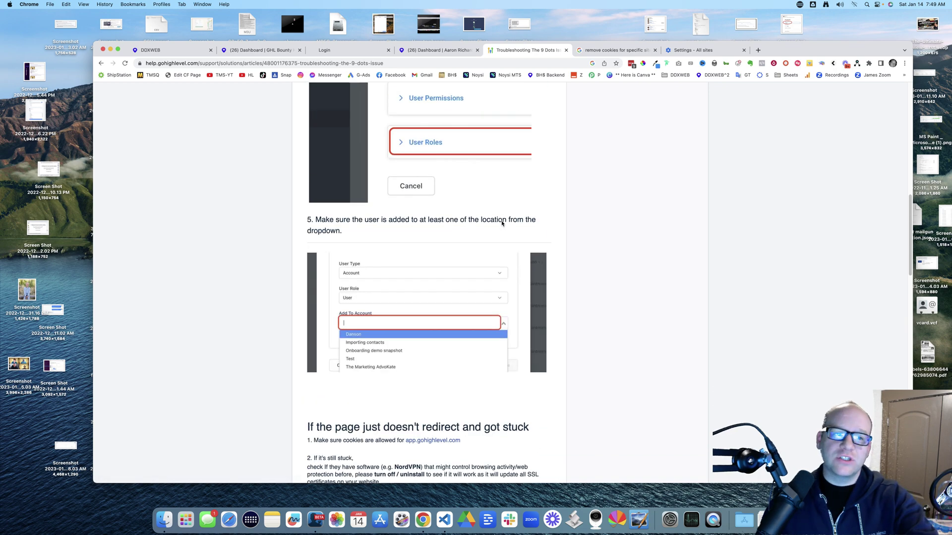
{"action": "scroll", "coordinate": [502, 224], "scroll_direction": "up", "scroll_amount": 3}
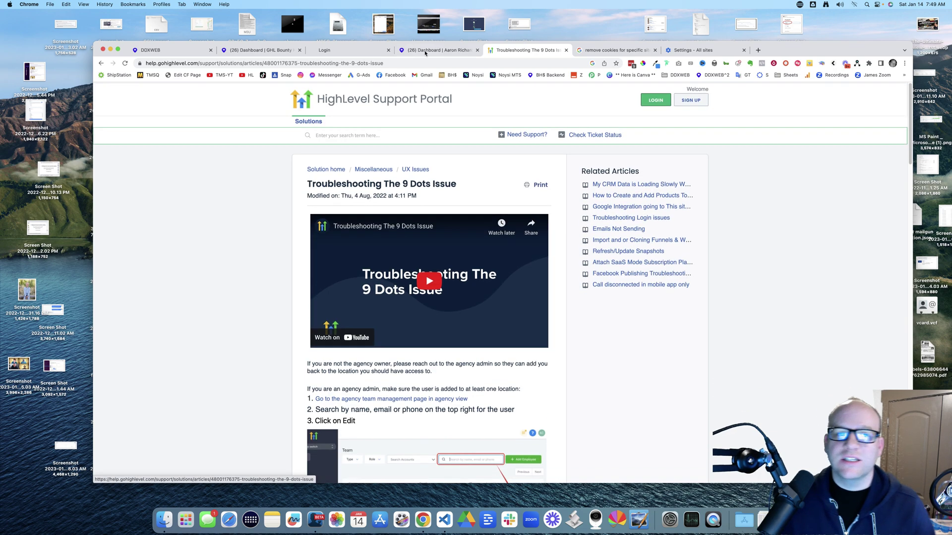
{"action": "left_click", "coordinate": [362, 52]}
{"action": "left_click", "coordinate": [616, 50]}
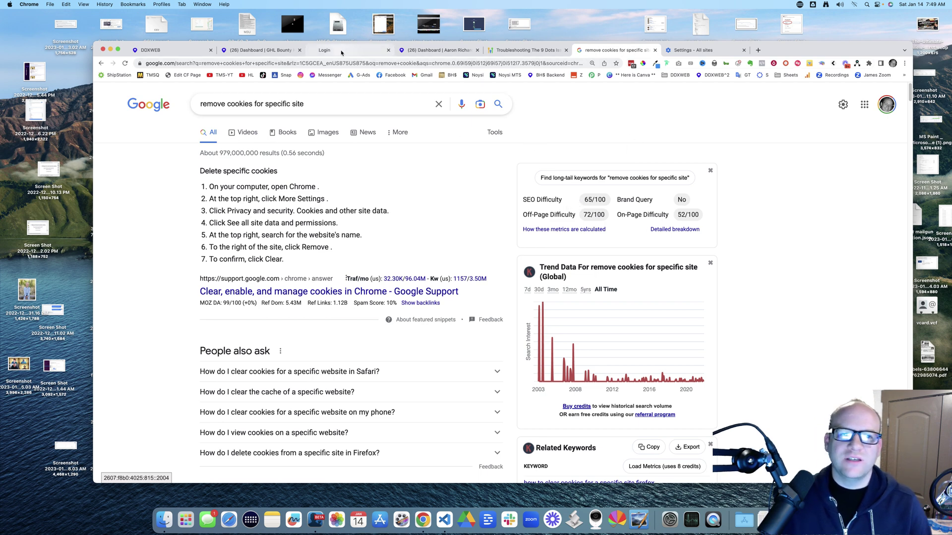
Step: Sign in on the DDXWEB page with the saved credentials and have a security code sent by phone
{"action": "left_click", "coordinate": [364, 50]}
{"action": "left_click", "coordinate": [742, 297]}
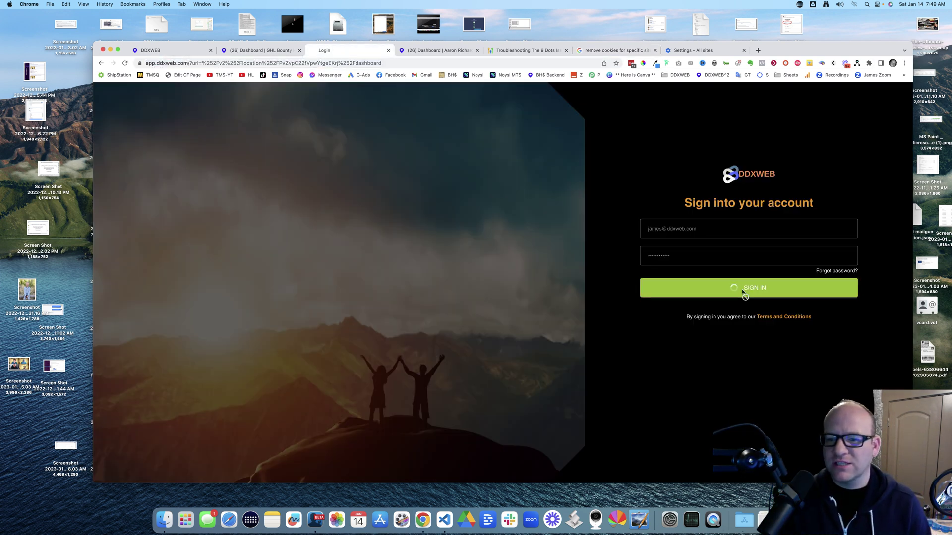
{"action": "left_click", "coordinate": [576, 243]}
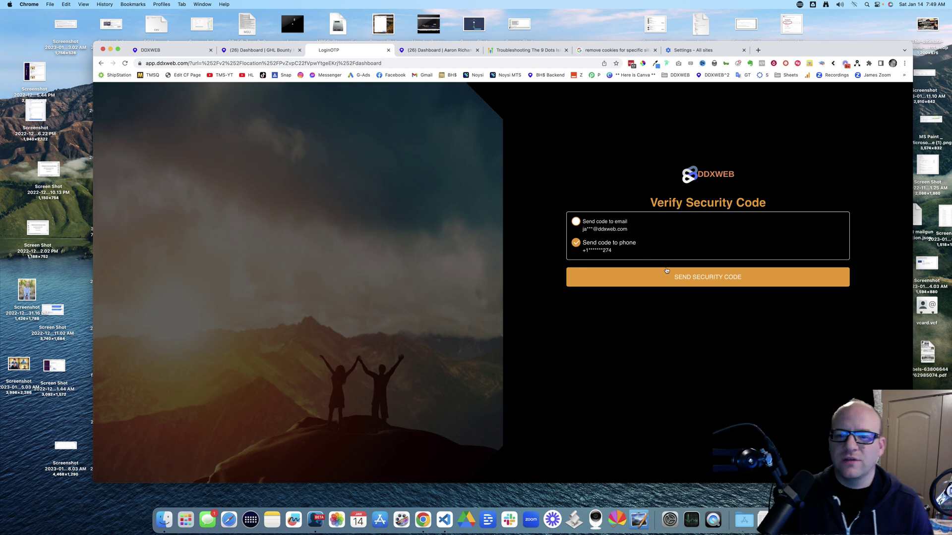
{"action": "left_click", "coordinate": [672, 274]}
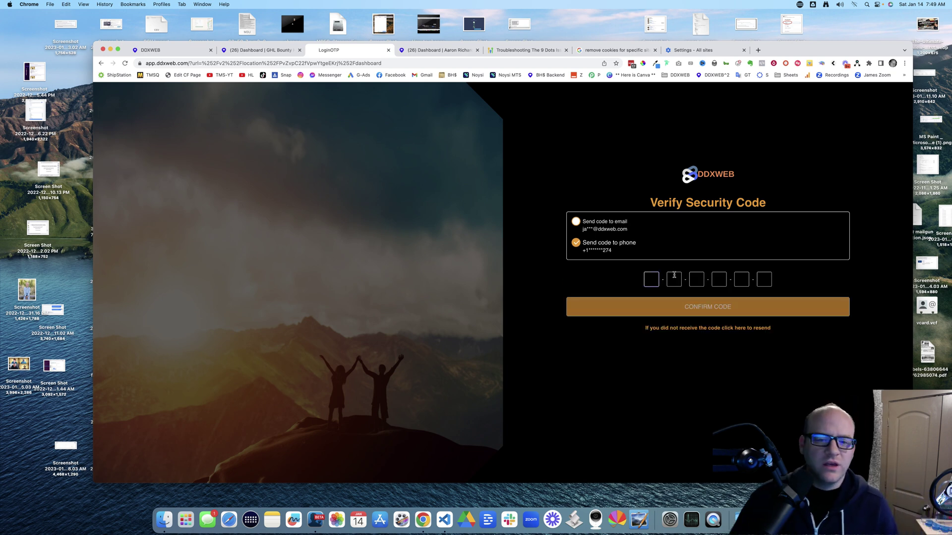
Step: Enter the texted security code from Messages and confirm it to load the dashboard
{"action": "left_click", "coordinate": [208, 520]}
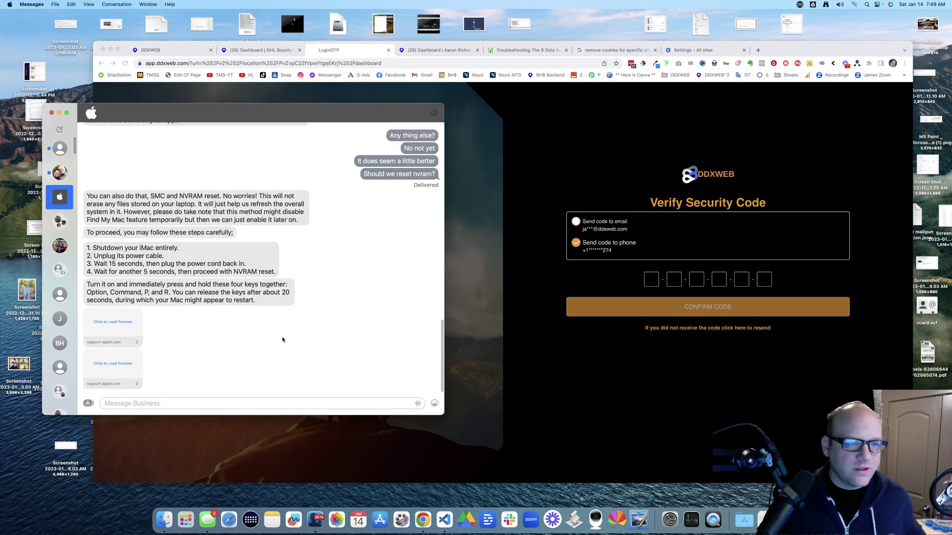
{"action": "key", "text": "cmd+w"}
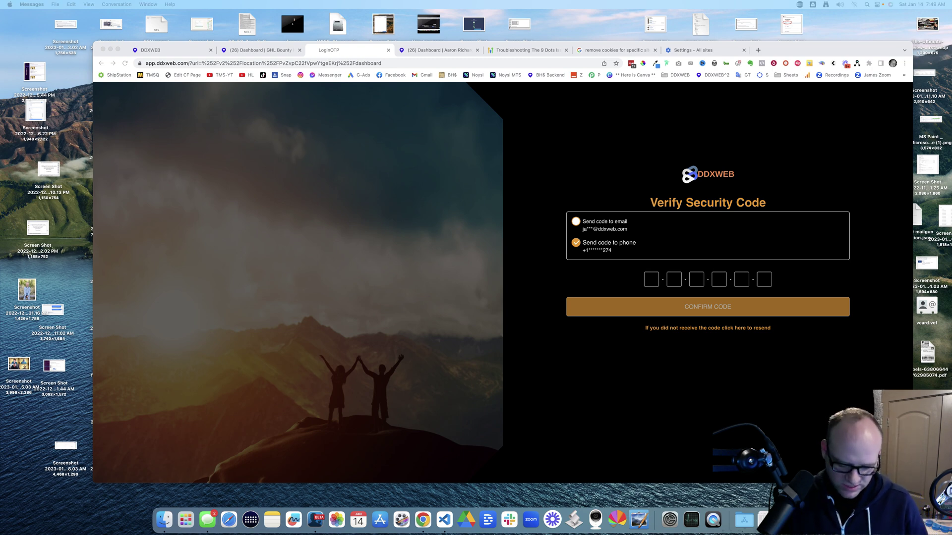
{"action": "left_click", "coordinate": [650, 281]}
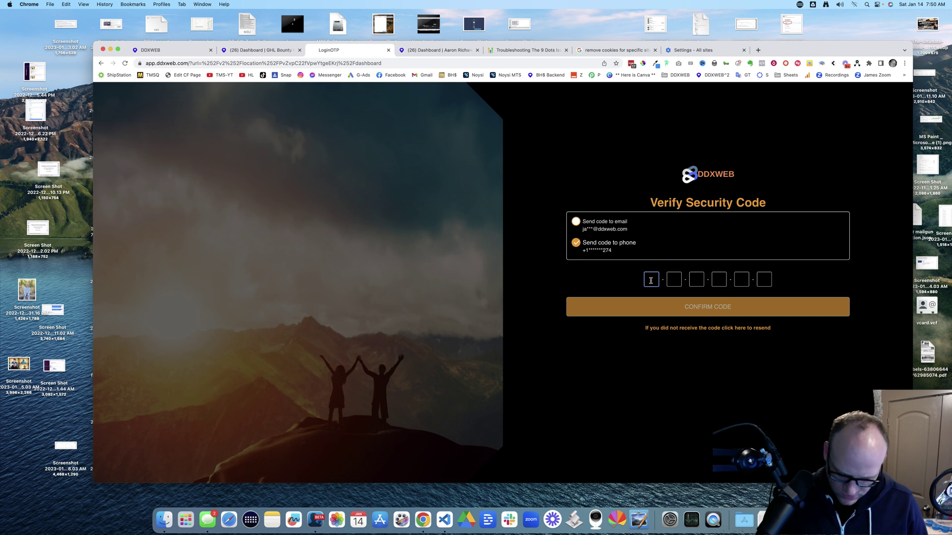
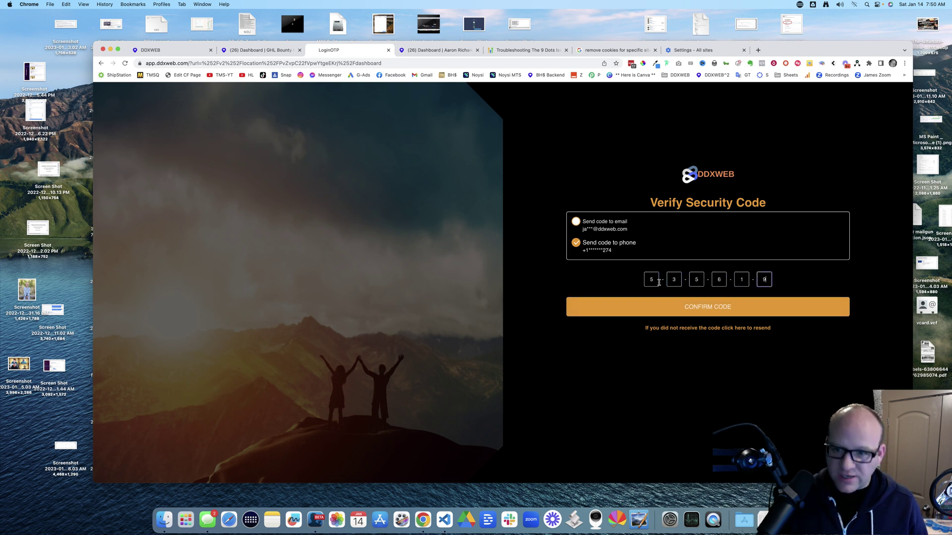
{"action": "left_click", "coordinate": [715, 311]}
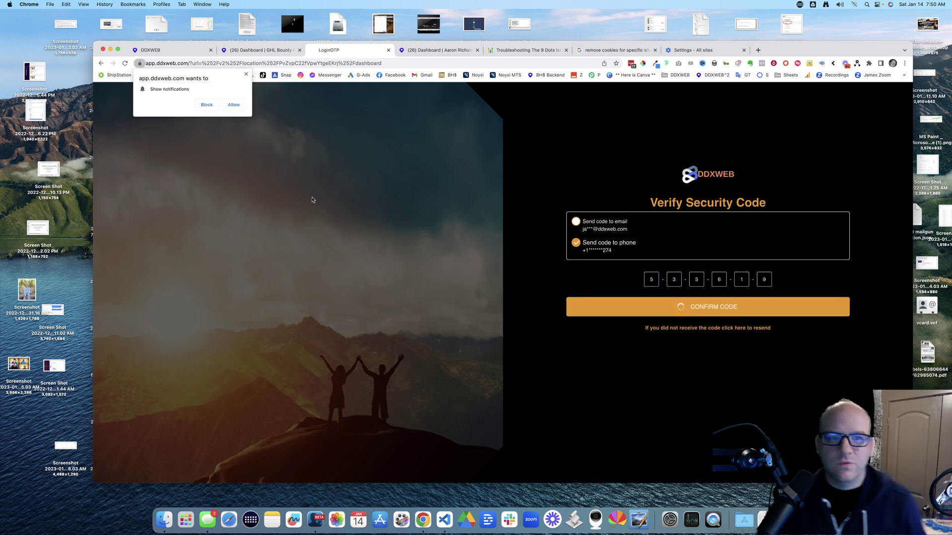
{"action": "left_click", "coordinate": [233, 105]}
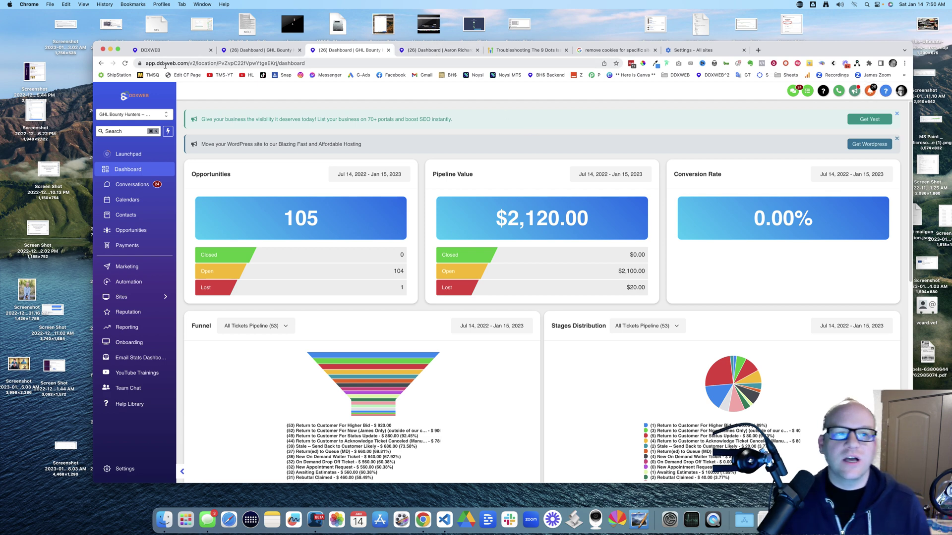
Step: Select the dashboard's URL in the address bar, then bring back the cookie-removal search results
{"action": "double_click", "coordinate": [187, 63]}
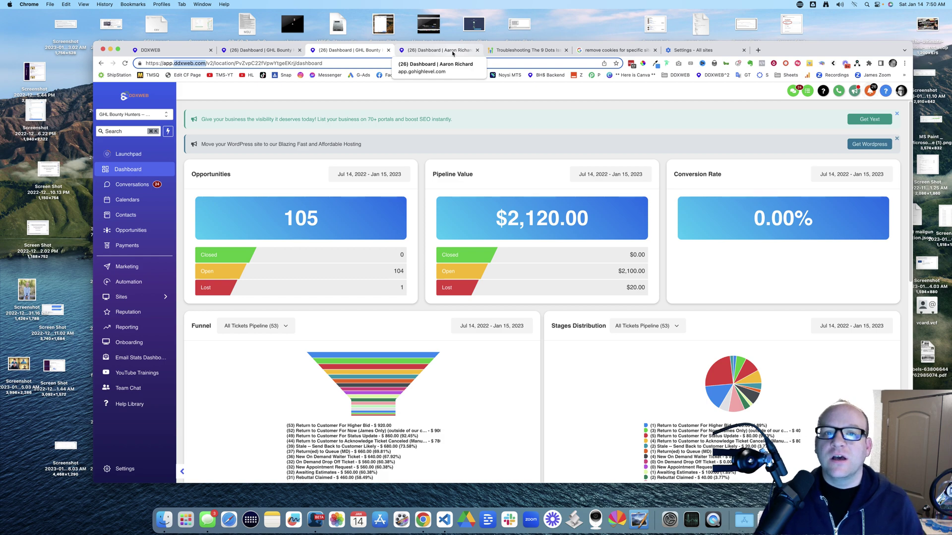
{"action": "left_click", "coordinate": [603, 52]}
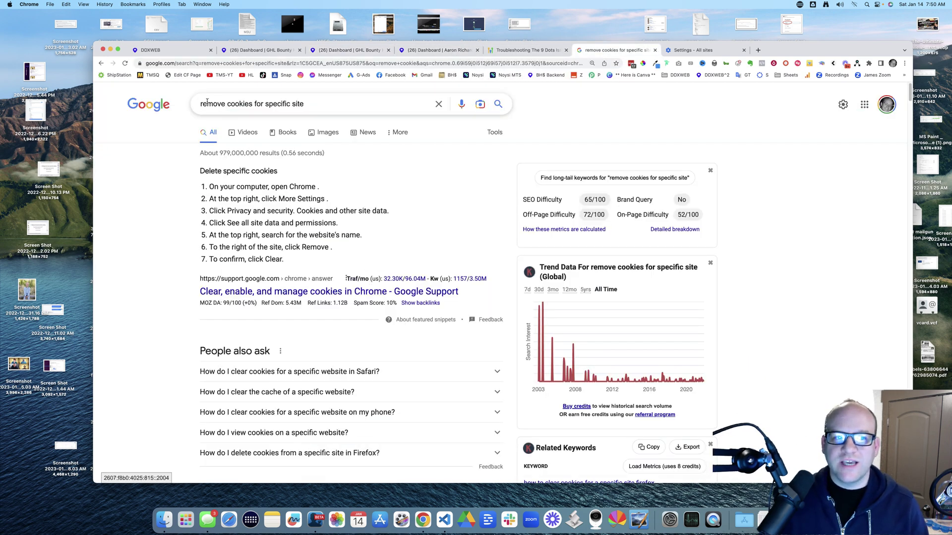
{"action": "left_click_drag", "start_coordinate": [207, 103], "coordinate": [319, 103]}
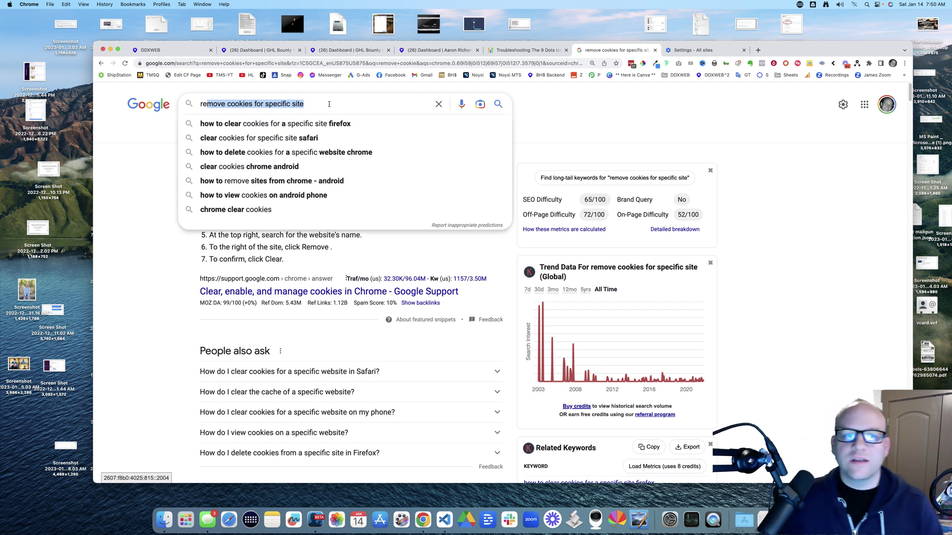
{"action": "left_click", "coordinate": [329, 104]}
{"action": "left_click", "coordinate": [571, 109]}
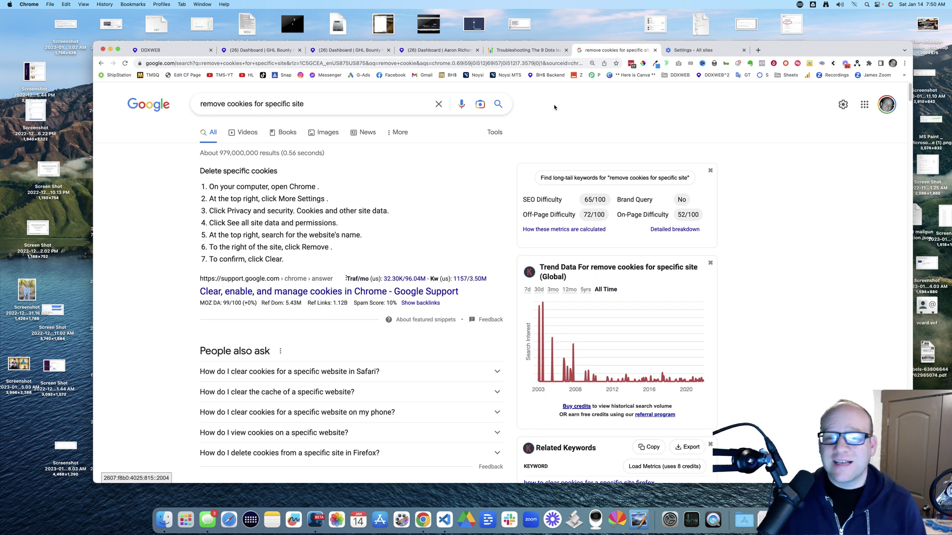
Step: Scroll the 9 Dots troubleshooting article through its cookie-clearing steps to the end, then back up
{"action": "left_click", "coordinate": [522, 52]}
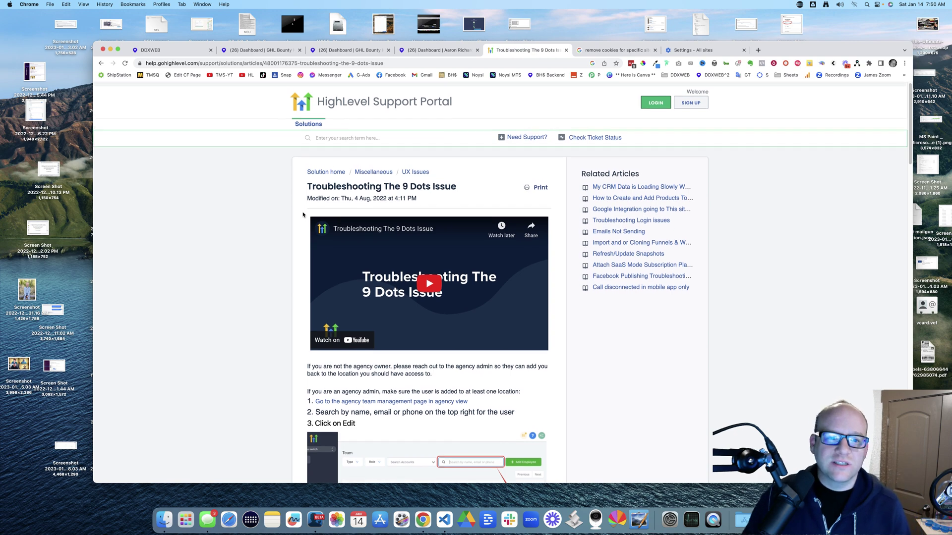
{"action": "scroll", "coordinate": [280, 205], "scroll_direction": "down", "scroll_amount": 5}
{"action": "scroll", "coordinate": [281, 205], "scroll_direction": "down", "scroll_amount": 7}
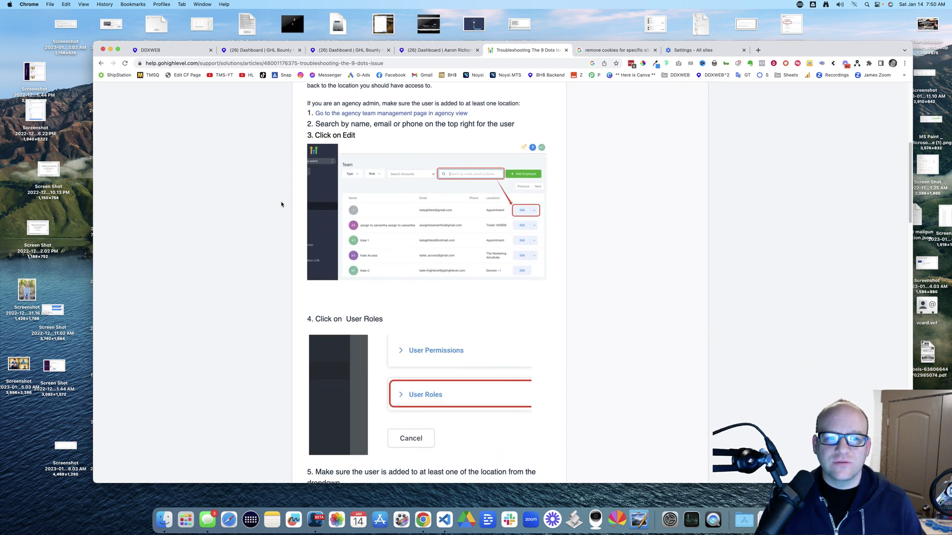
{"action": "scroll", "coordinate": [281, 204], "scroll_direction": "down", "scroll_amount": 10}
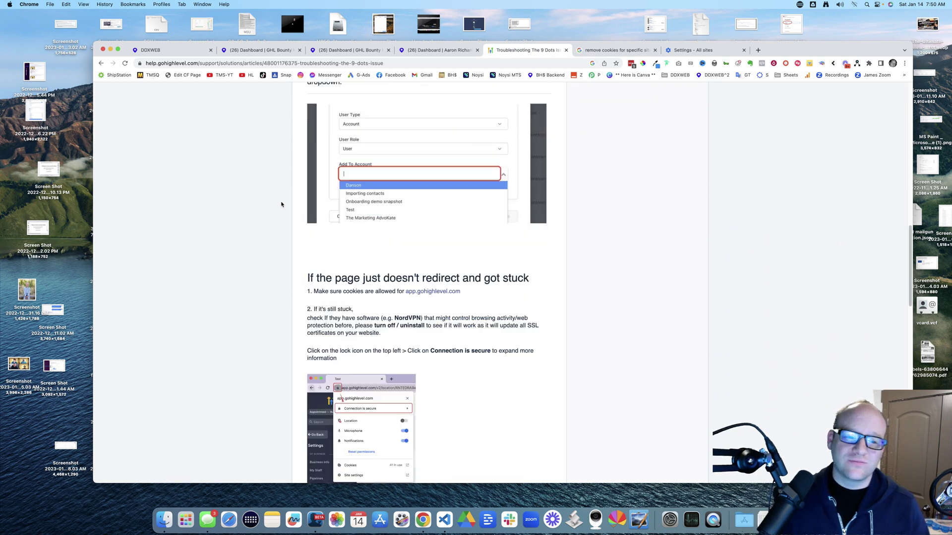
{"action": "scroll", "coordinate": [281, 204], "scroll_direction": "down", "scroll_amount": 7}
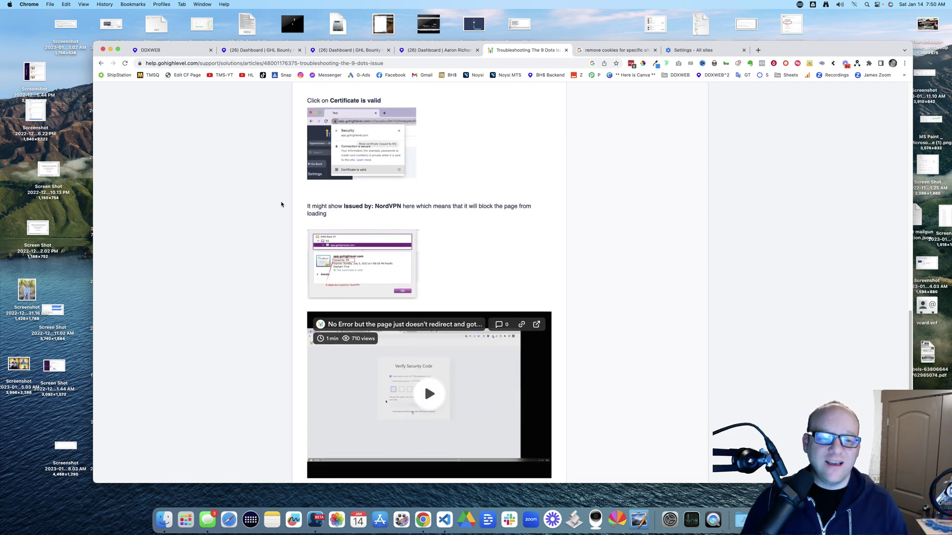
{"action": "scroll", "coordinate": [281, 205], "scroll_direction": "down", "scroll_amount": 3}
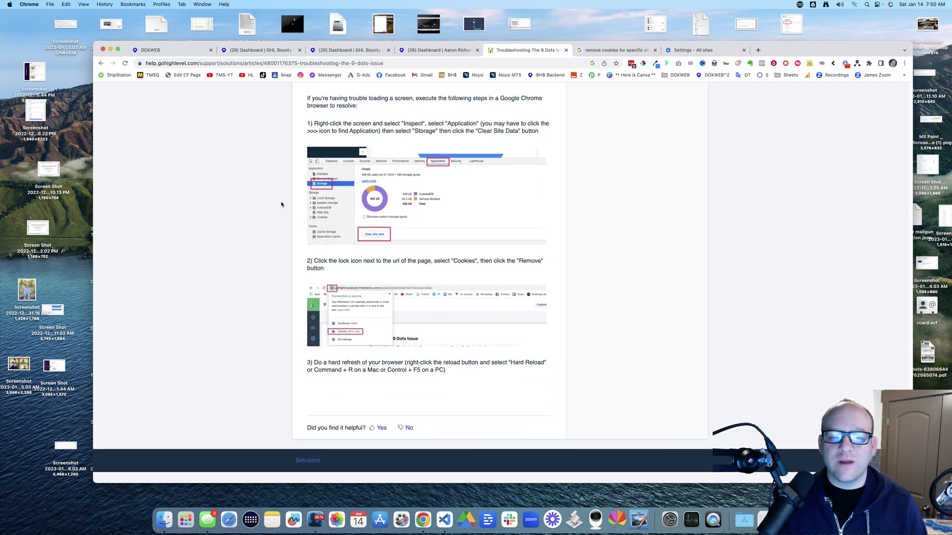
{"action": "scroll", "coordinate": [281, 204], "scroll_direction": "up", "scroll_amount": 20}
{"action": "scroll", "coordinate": [281, 204], "scroll_direction": "up", "scroll_amount": 15}
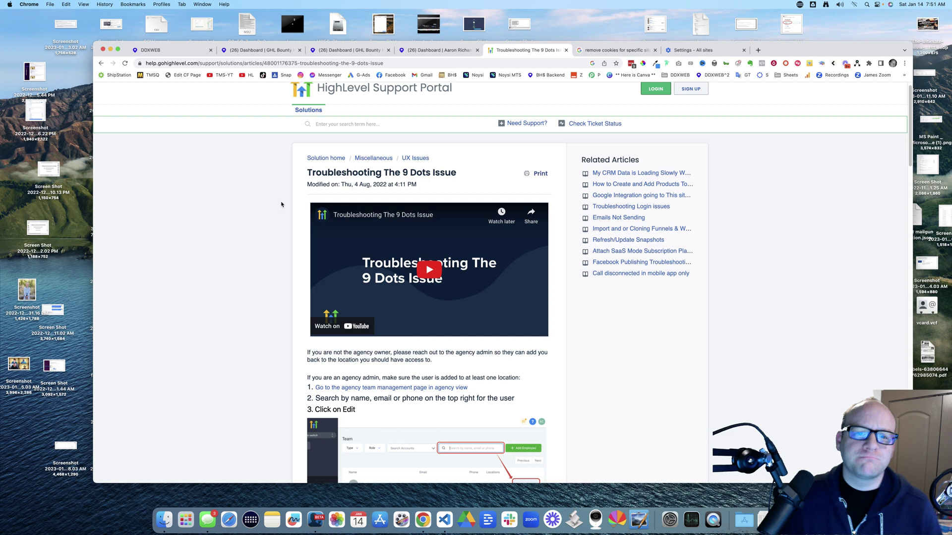